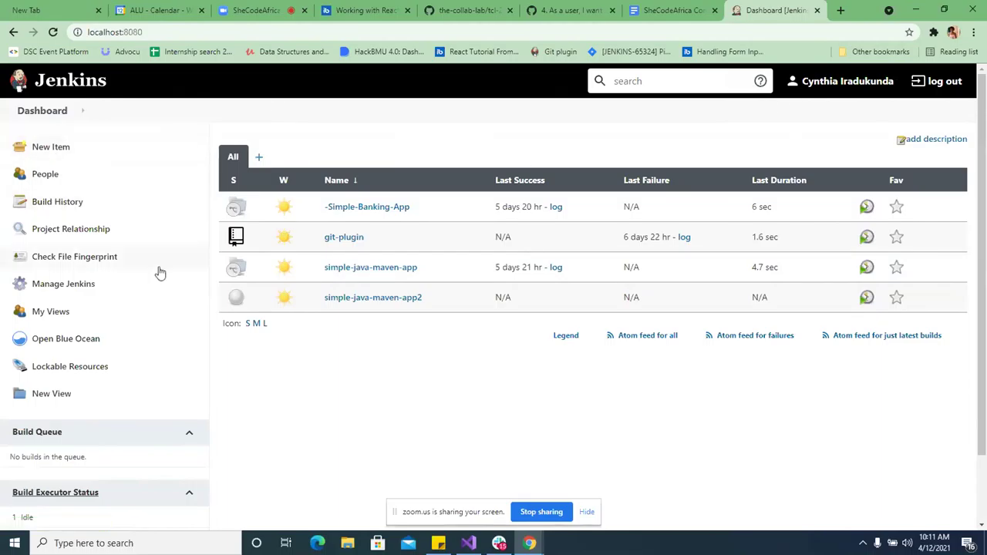
- Open Blue Ocean and start a new pipeline with Git as the code store, at Repository URL
{"action": "left_click", "coordinate": [34, 348]}
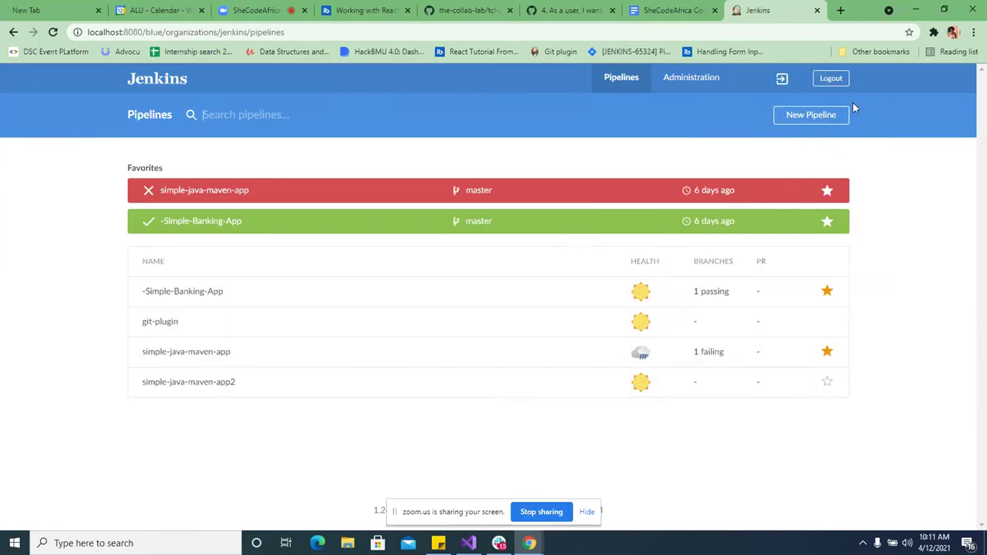
{"action": "left_click", "coordinate": [796, 115]}
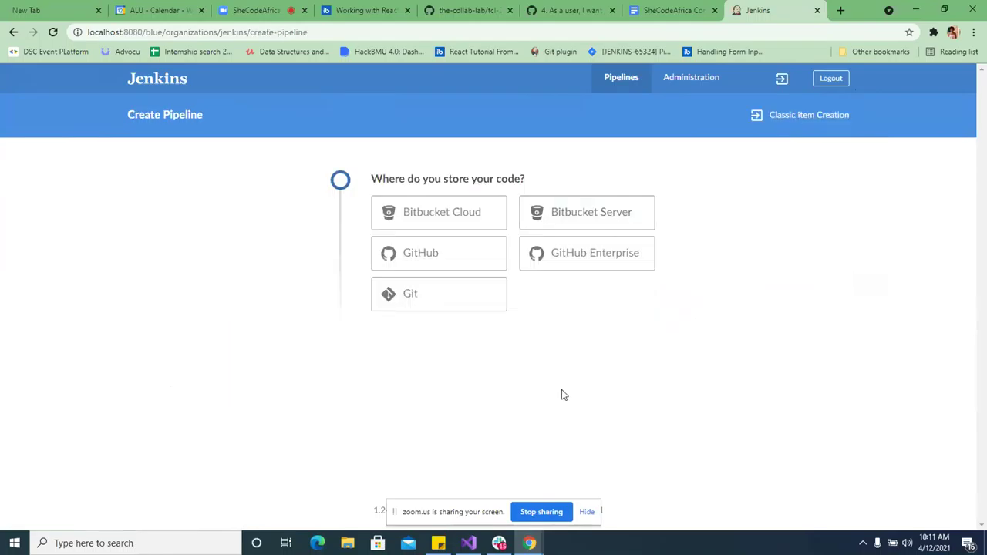
{"action": "left_click", "coordinate": [446, 301]}
{"action": "left_click", "coordinate": [518, 344]}
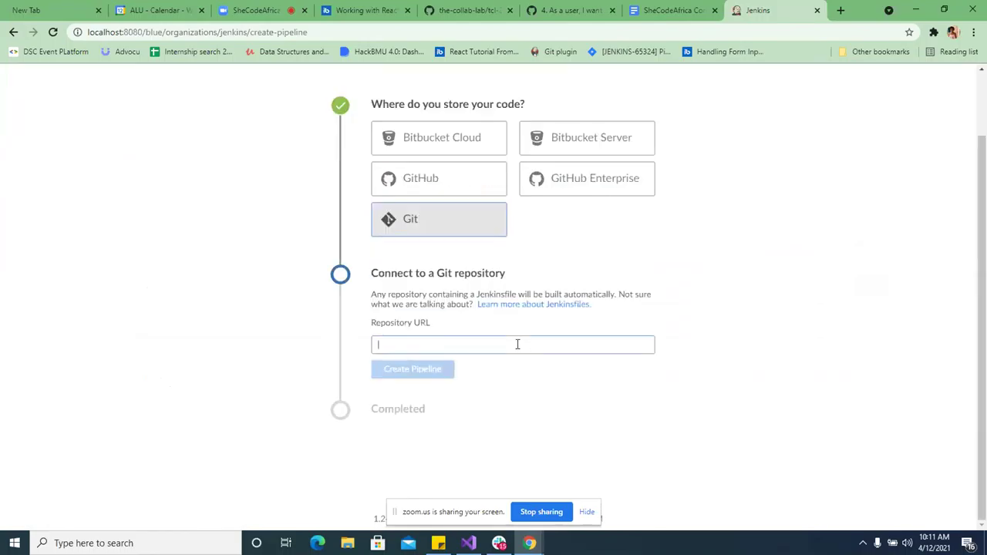
- In a new tab, go to your GitHub profile and open the GameApp repository
{"action": "left_click", "coordinate": [839, 10]}
{"action": "type", "text": "git"}
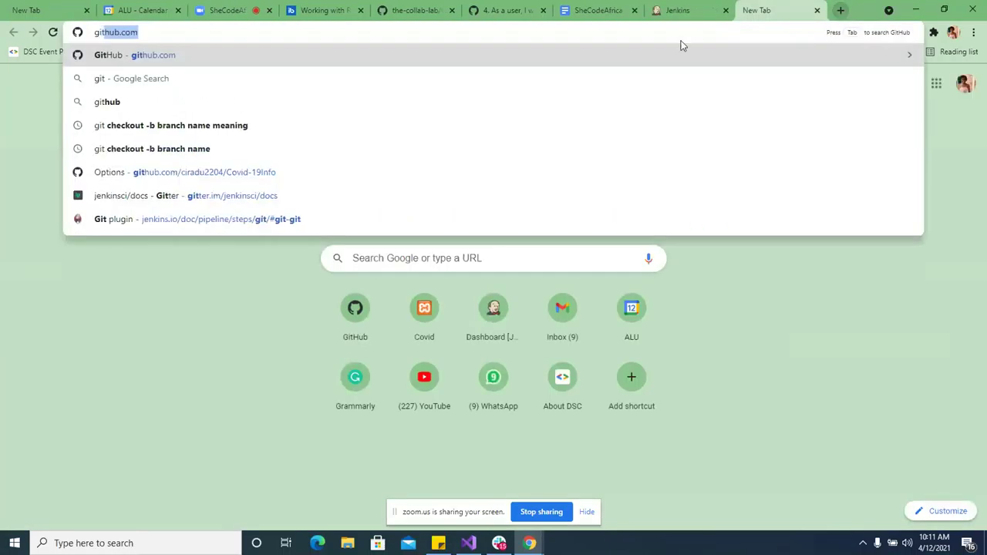
{"action": "key", "text": "Return"}
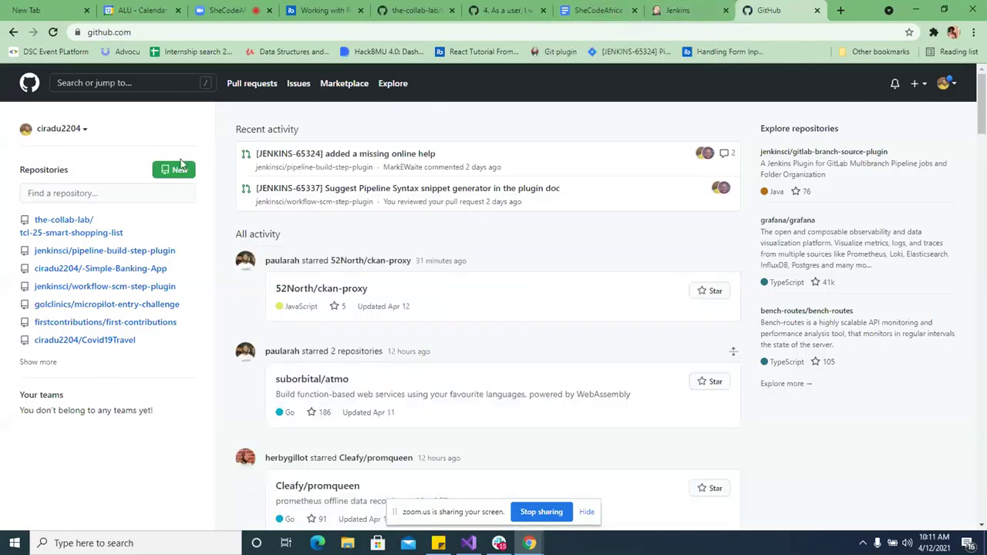
{"action": "left_click", "coordinate": [29, 131]}
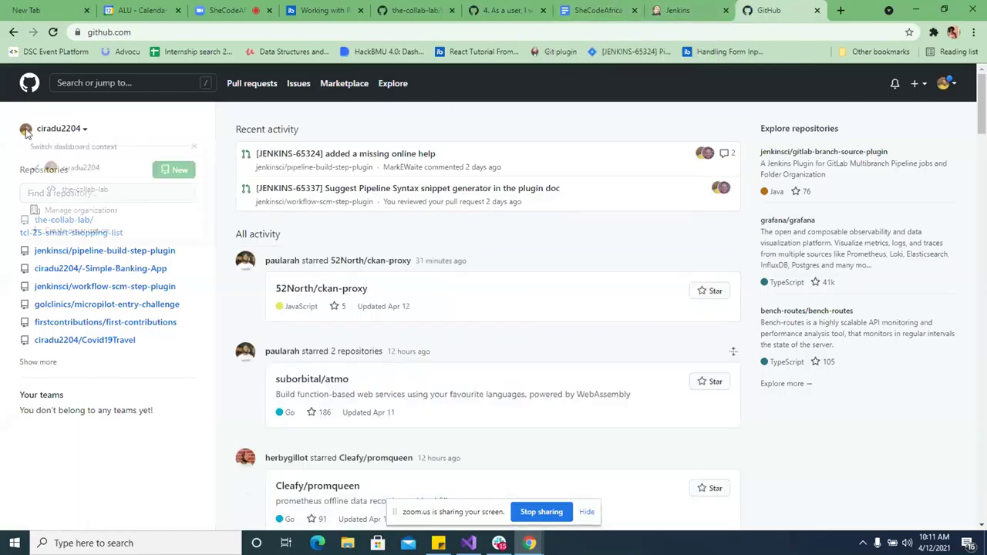
{"action": "left_click", "coordinate": [50, 170]}
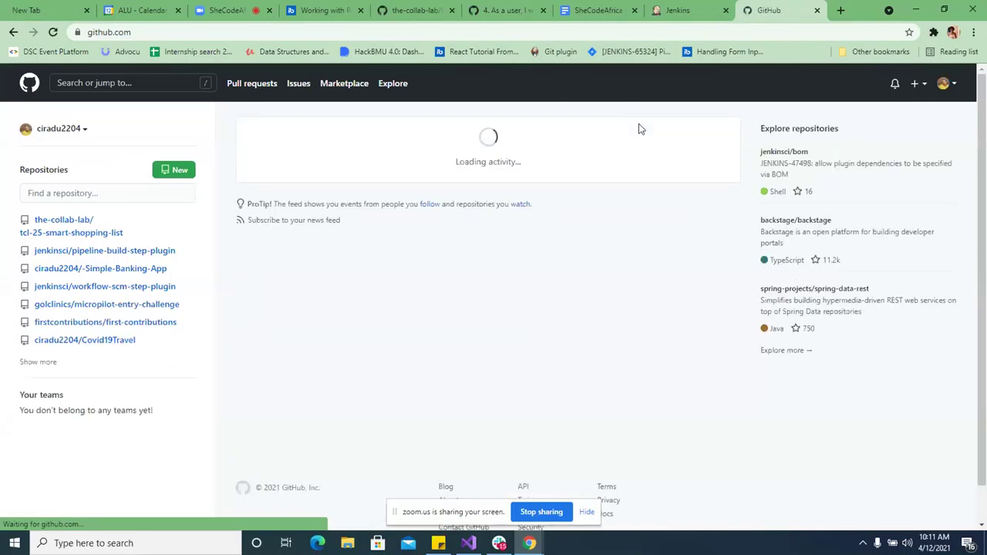
{"action": "left_click", "coordinate": [942, 83]}
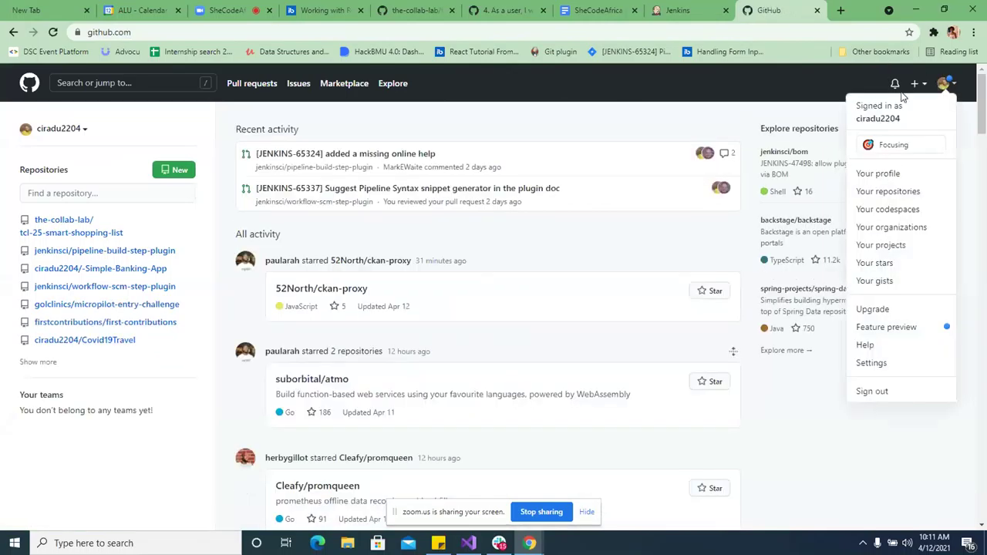
{"action": "left_click", "coordinate": [878, 118]}
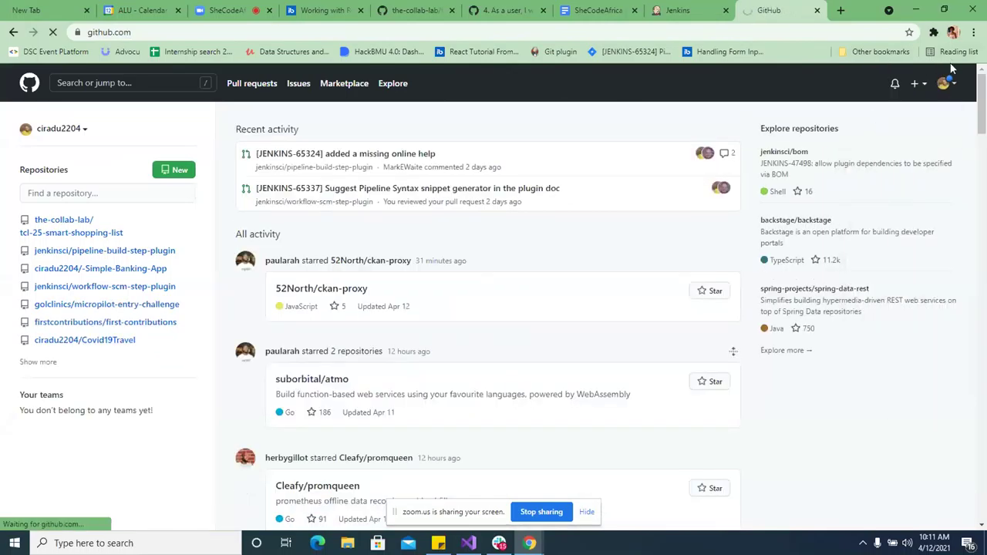
{"action": "scroll", "coordinate": [634, 339], "scroll_direction": "down", "scroll_amount": 2}
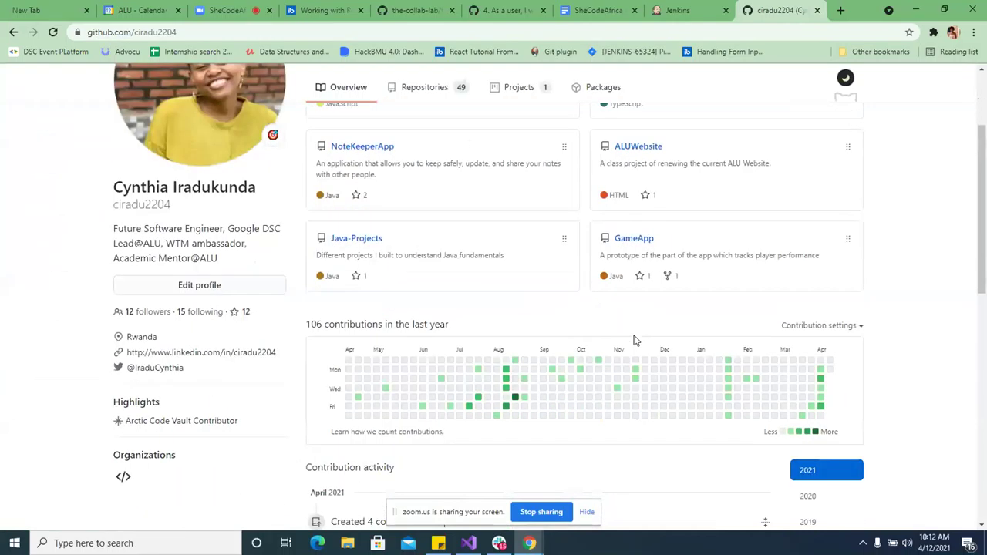
{"action": "left_click", "coordinate": [628, 241]}
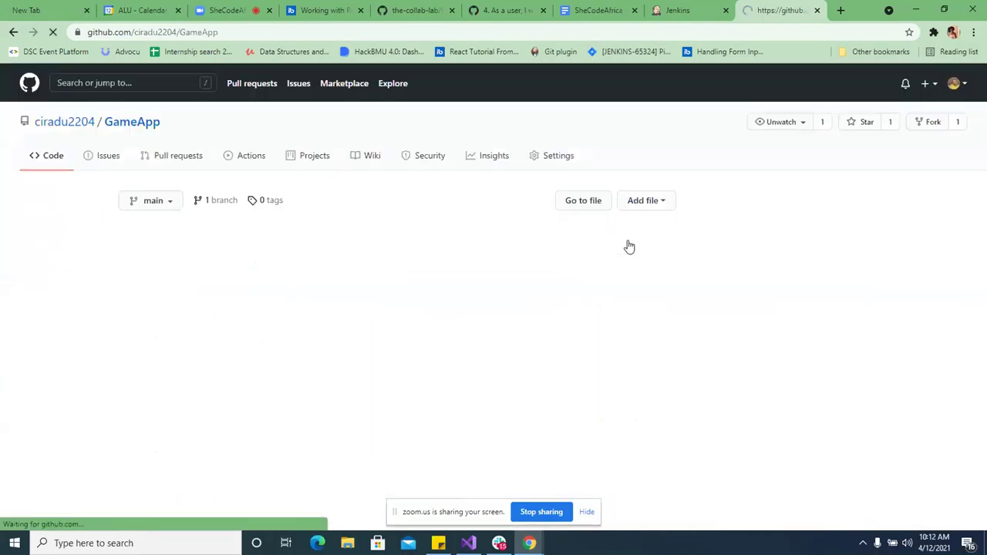
- Copy GameApp's HTTPS clone address and return to the Jenkins pipeline setup
{"action": "left_click", "coordinate": [629, 202]}
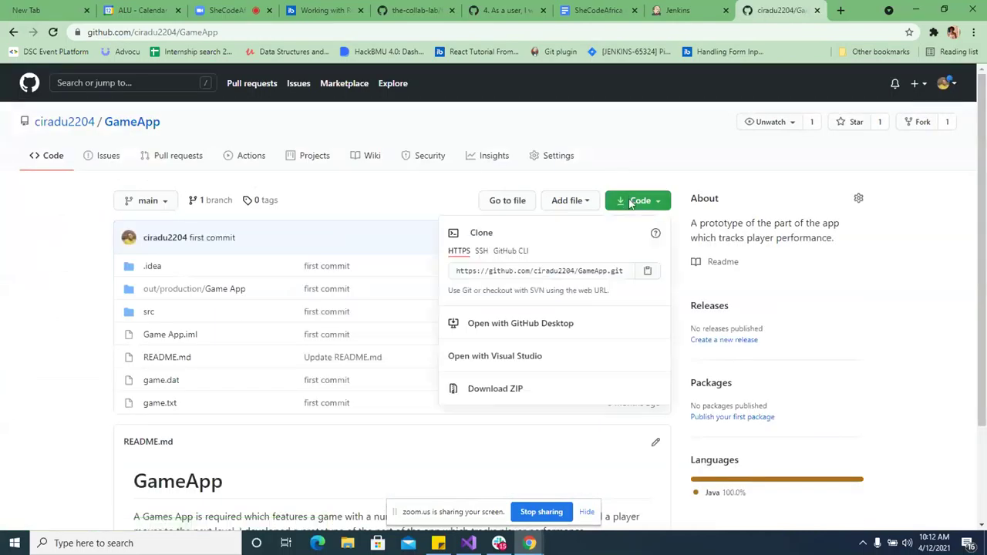
{"action": "left_click", "coordinate": [649, 276]}
{"action": "left_click", "coordinate": [682, 10]}
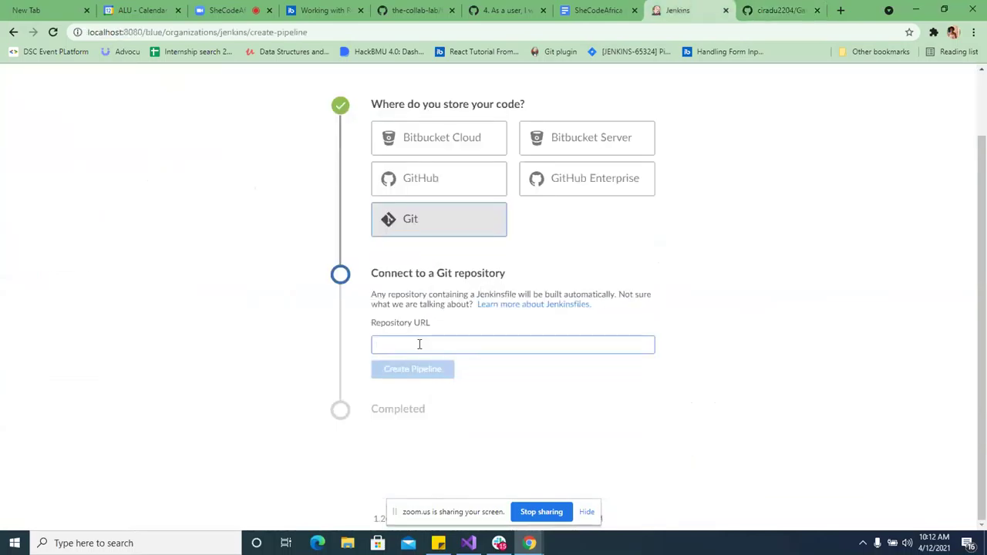
- Paste the GameApp URL and create the pipeline with the existing Git credential, then open its editor
{"action": "key", "text": "ctrl+v"}
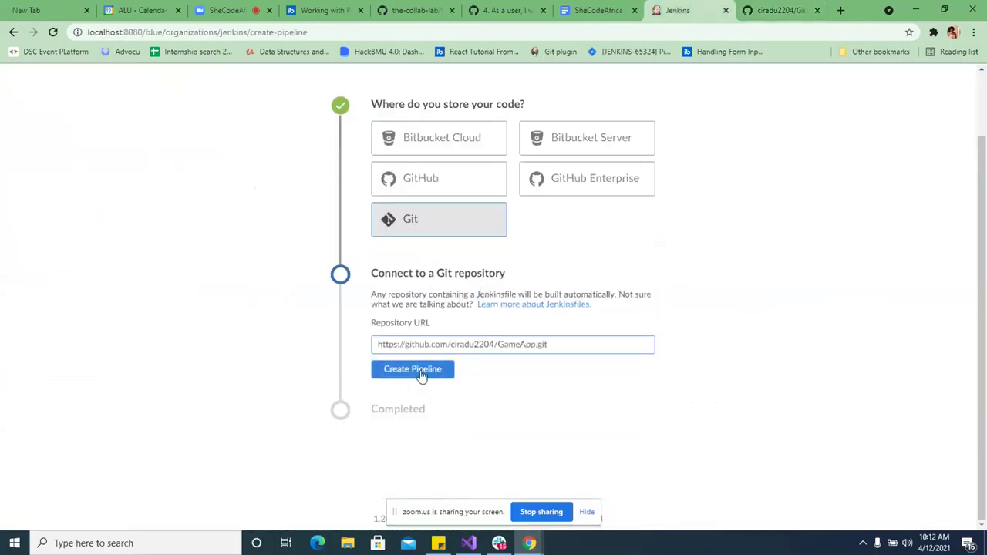
{"action": "left_click", "coordinate": [424, 368]}
{"action": "scroll", "coordinate": [473, 375], "scroll_direction": "down", "scroll_amount": 2}
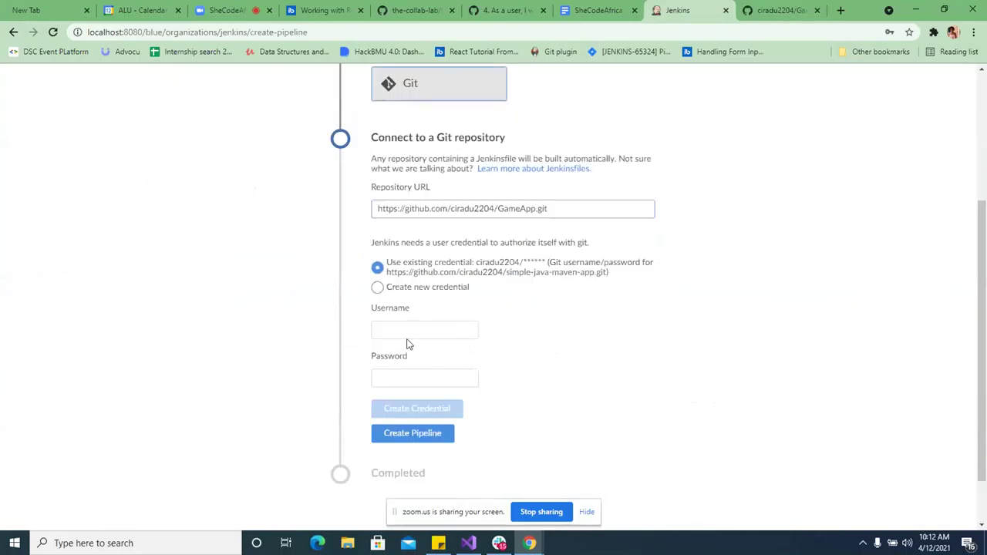
{"action": "scroll", "coordinate": [462, 362], "scroll_direction": "down", "scroll_amount": 1}
{"action": "left_click", "coordinate": [419, 369]}
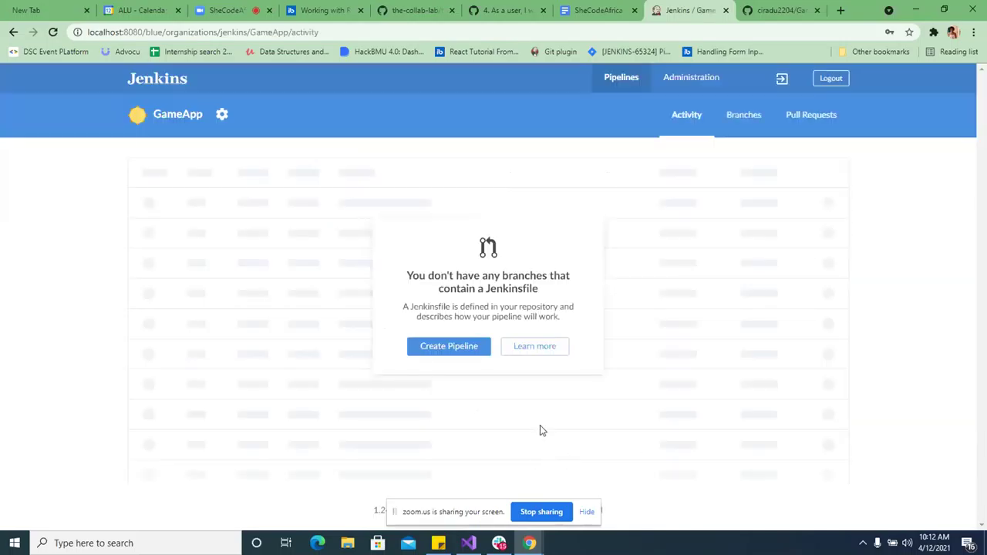
{"action": "left_click", "coordinate": [462, 349]}
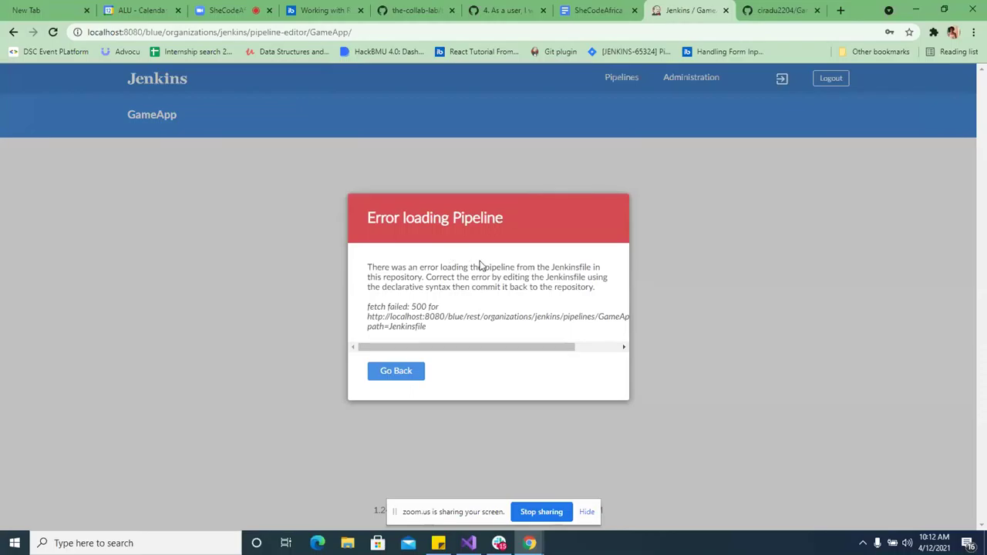
{"action": "scroll", "coordinate": [485, 266], "scroll_direction": "right", "scroll_amount": 3}
{"action": "scroll", "coordinate": [486, 266], "scroll_direction": "left", "scroll_amount": 2}
{"action": "left_click", "coordinate": [396, 371]}
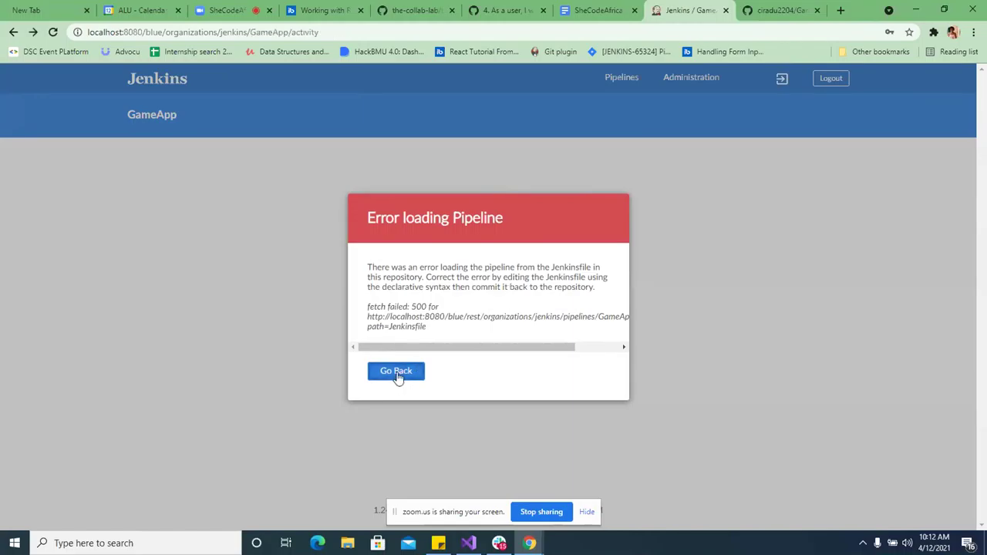
{"action": "left_click", "coordinate": [452, 348]}
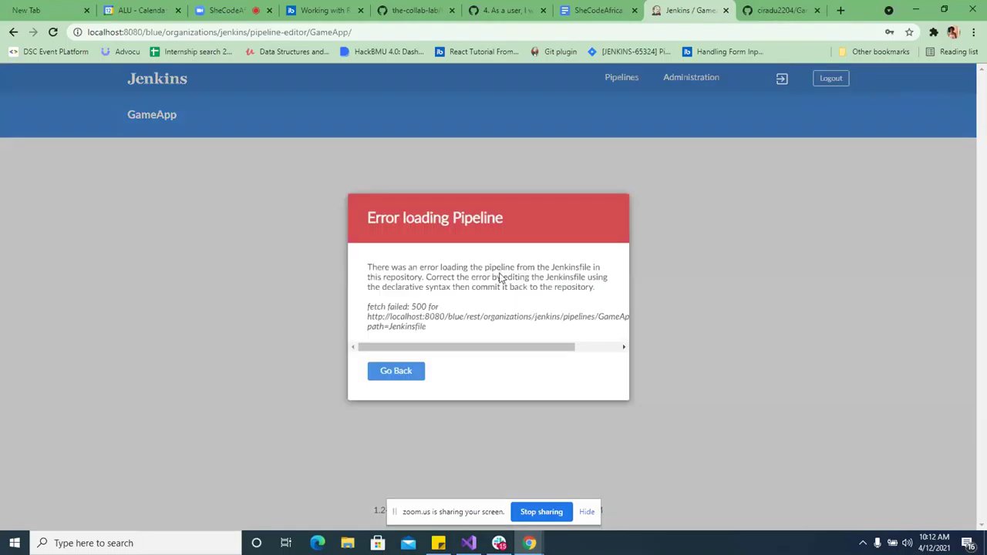
{"action": "key", "text": "alt+Left"}
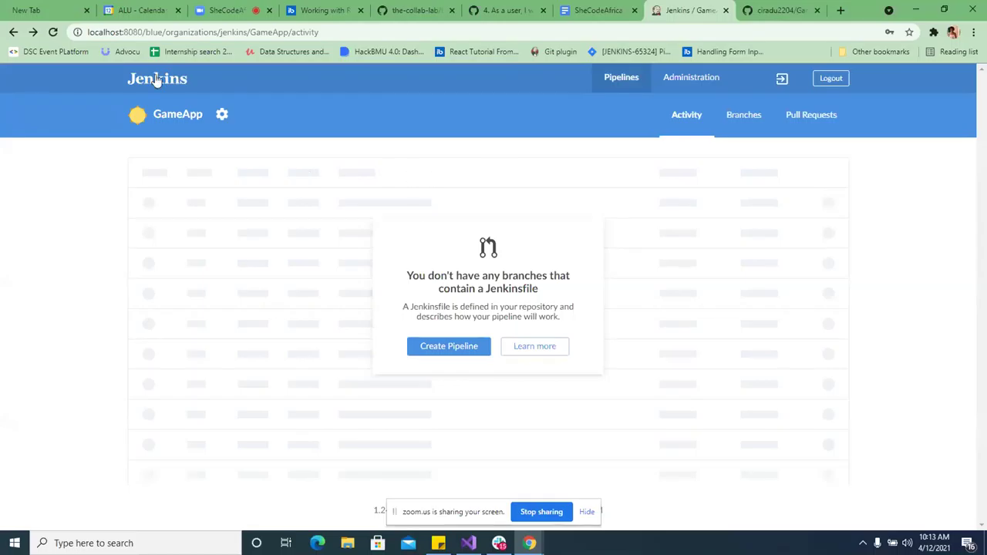
- Start another new pipeline and copy GameApp's SSH clone address from GitHub
{"action": "left_click", "coordinate": [11, 32]}
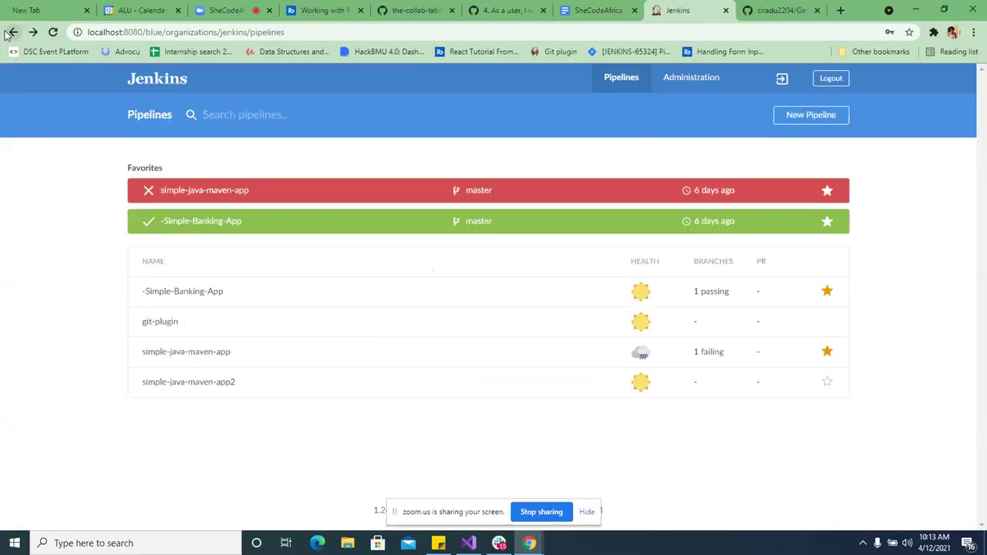
{"action": "left_click", "coordinate": [807, 117]}
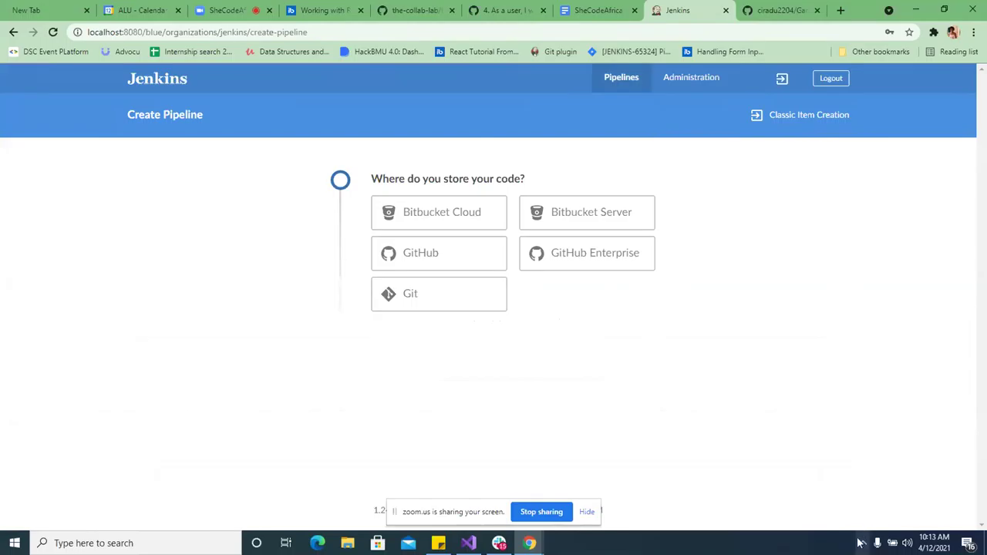
{"action": "left_click", "coordinate": [804, 7]}
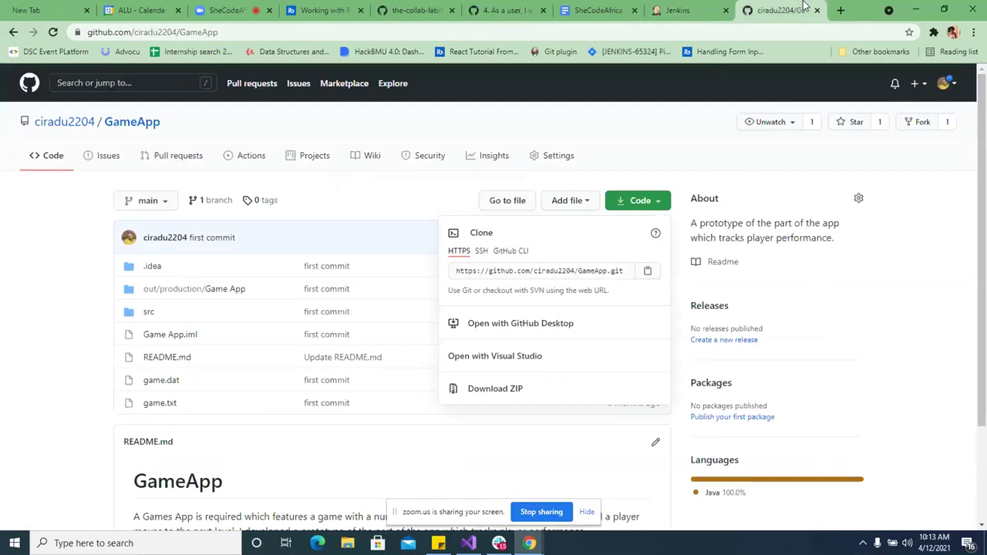
{"action": "left_click", "coordinate": [481, 251]}
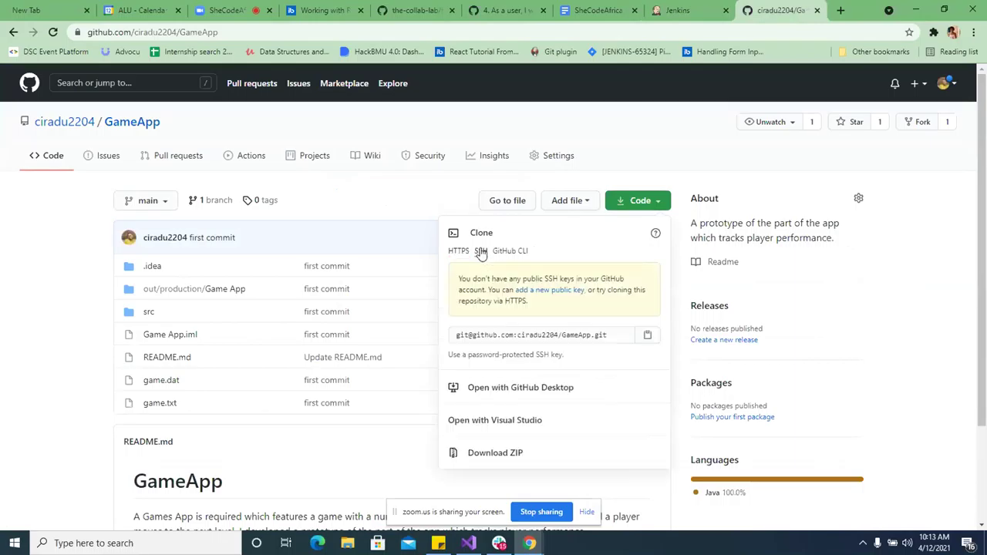
{"action": "left_click", "coordinate": [475, 332]}
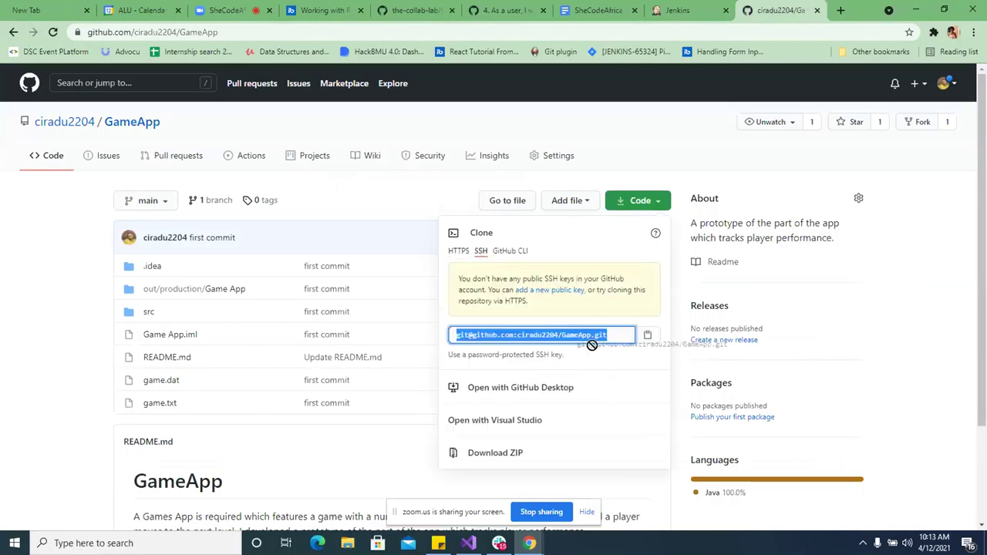
{"action": "left_click", "coordinate": [648, 338]}
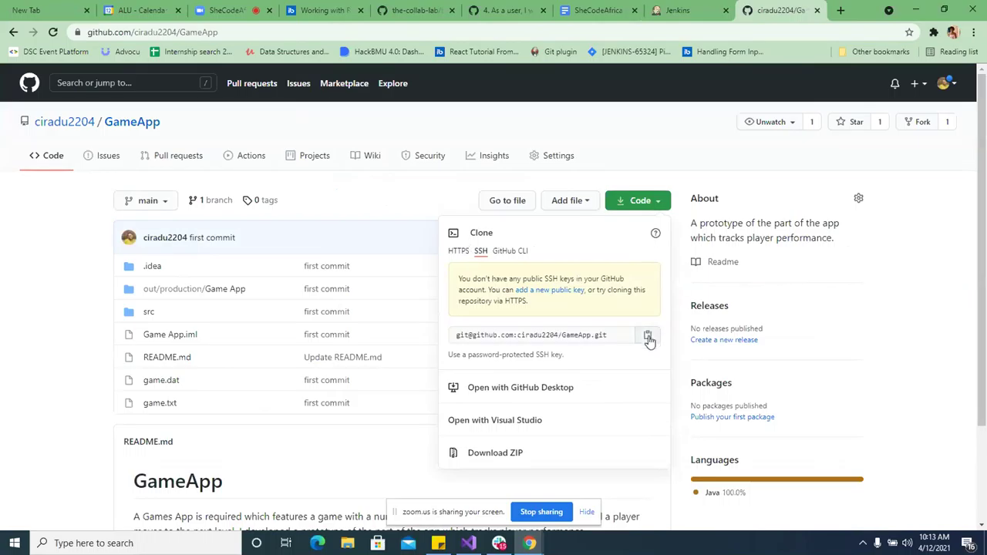
{"action": "left_click", "coordinate": [700, 7]}
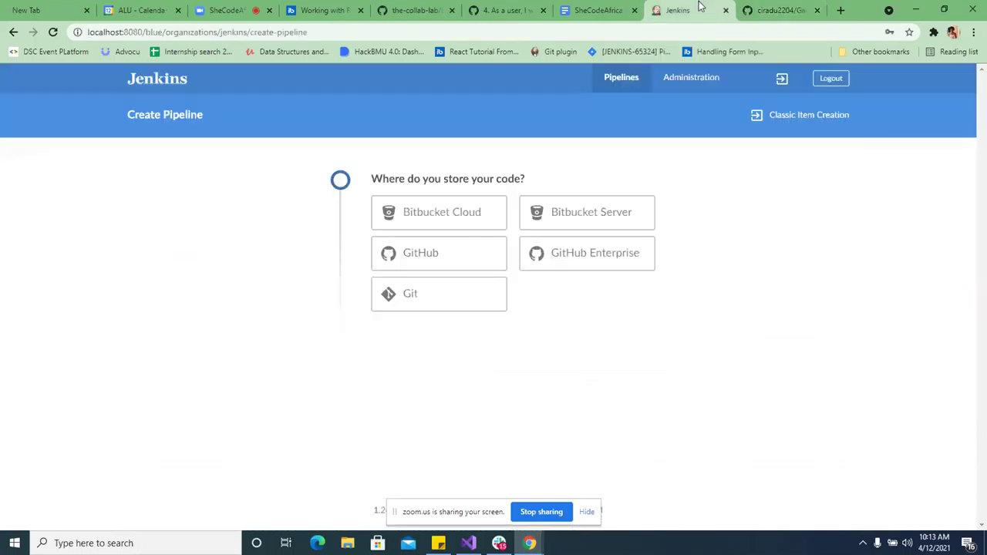
- Choose Git as the code store and focus the Repository URL field
{"action": "left_click", "coordinate": [429, 299]}
{"action": "left_click", "coordinate": [451, 348]}
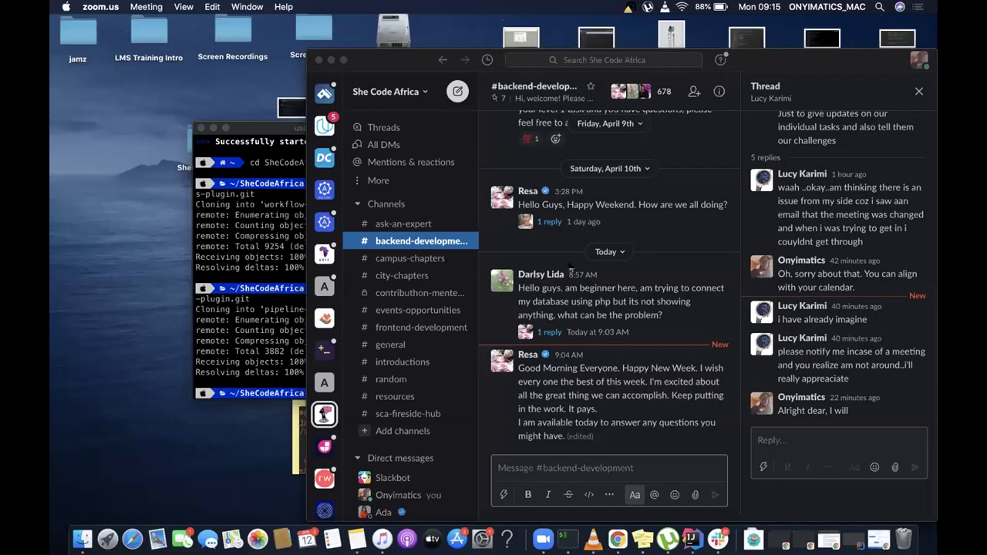
- Start a new Blue Ocean pipeline with Git as the code store
{"action": "key", "text": "ctrl+Right"}
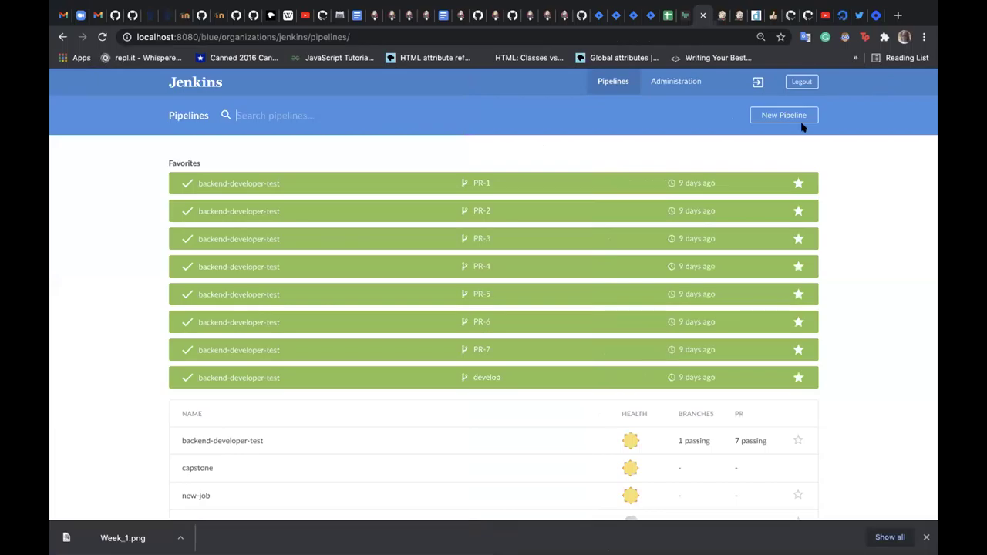
{"action": "left_click", "coordinate": [786, 116]}
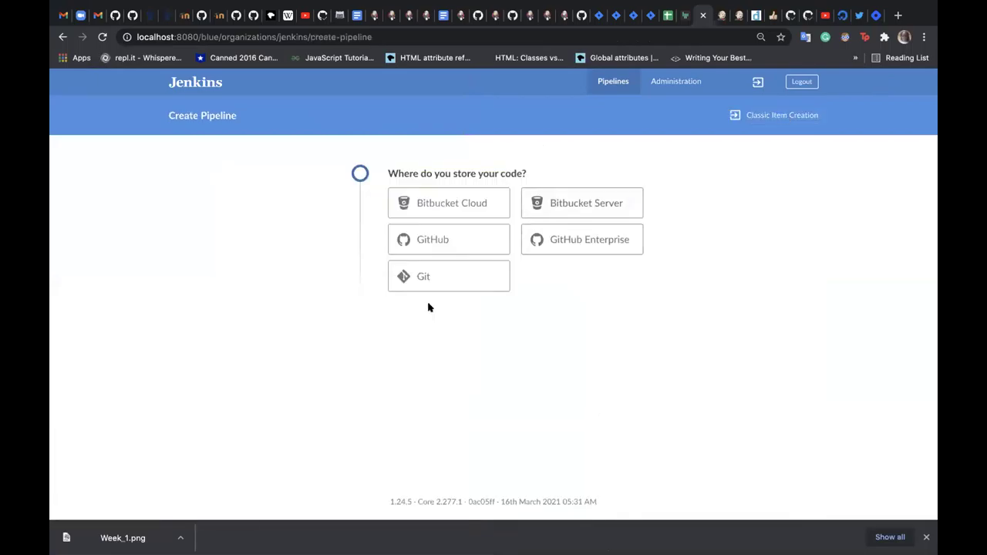
{"action": "left_click", "coordinate": [456, 269]}
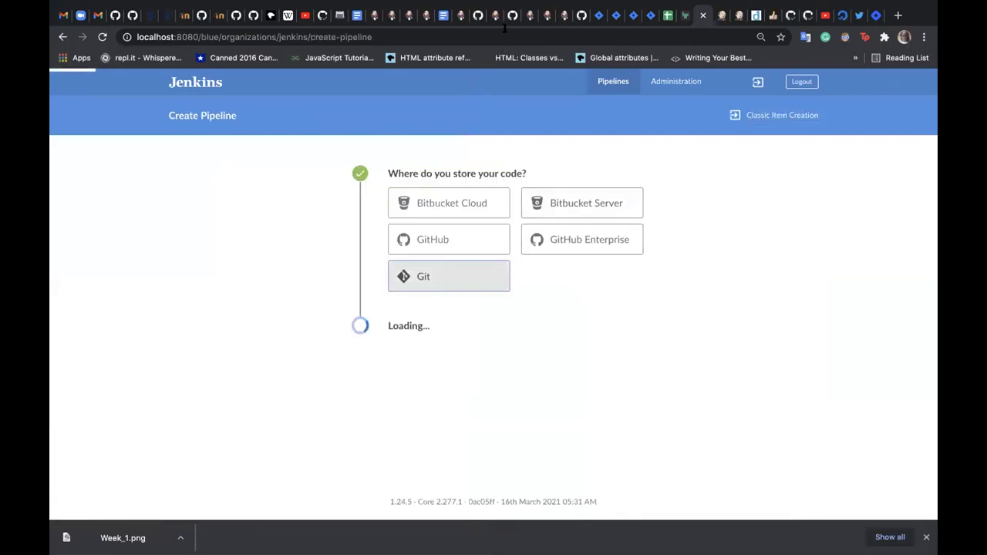
- Load the GitHub profile page in the GitHub tab via the address bar
{"action": "left_click", "coordinate": [512, 15]}
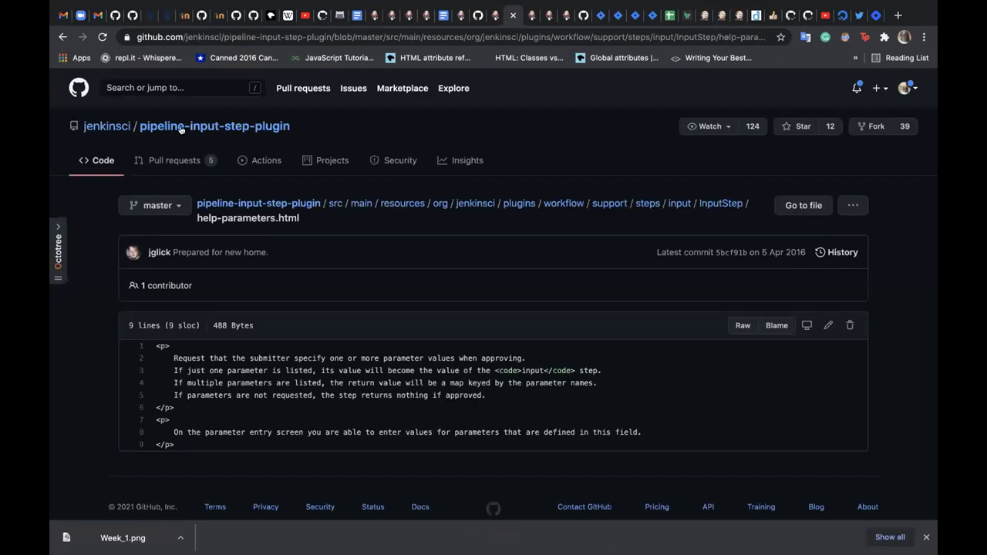
{"action": "left_click", "coordinate": [528, 37]}
{"action": "type", "text": "goldomc.com"}
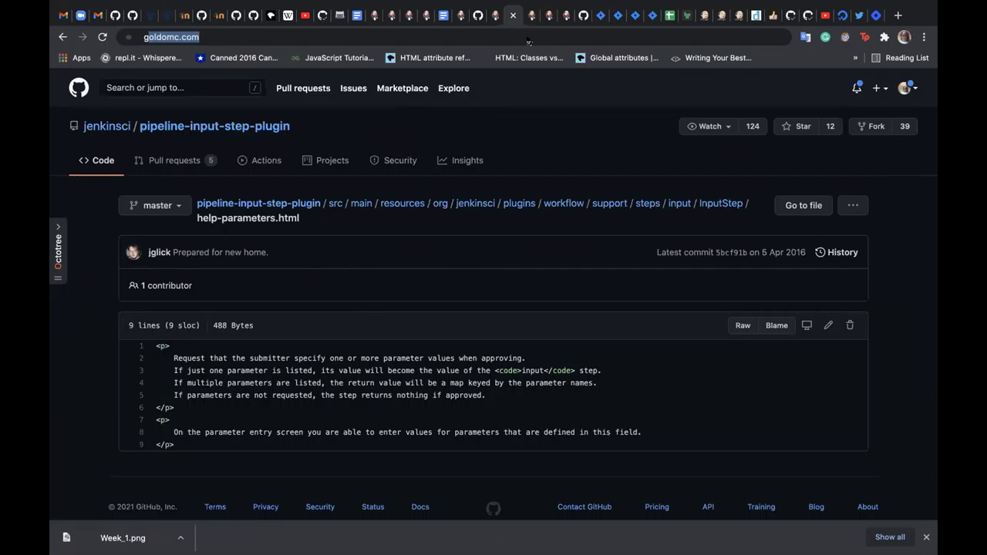
{"action": "key", "text": "Return"}
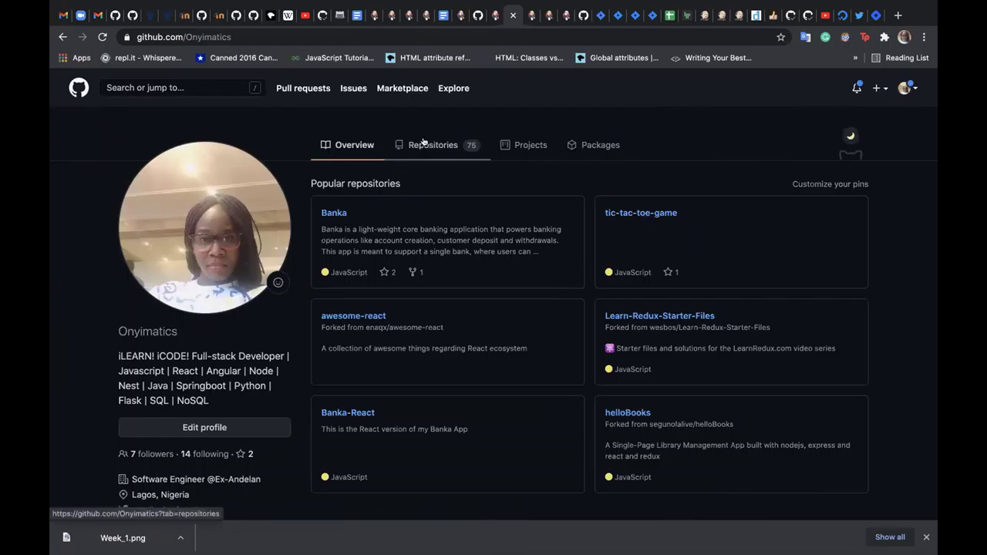
- Filter the profile's repositories by 'sprin', open spring-boot-app, and show its clone addresses
{"action": "left_click", "coordinate": [423, 145]}
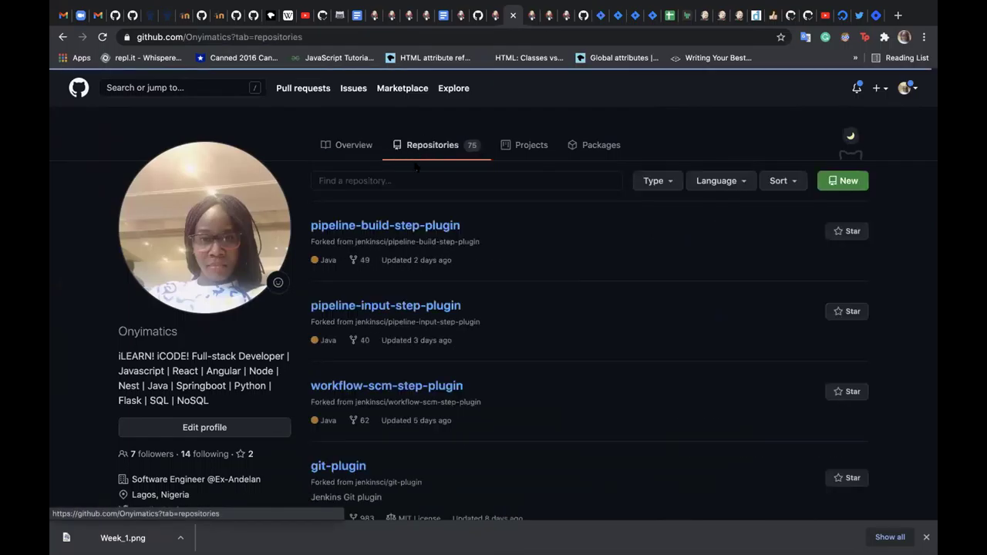
{"action": "left_click", "coordinate": [410, 180]}
{"action": "type", "text": "sprin"}
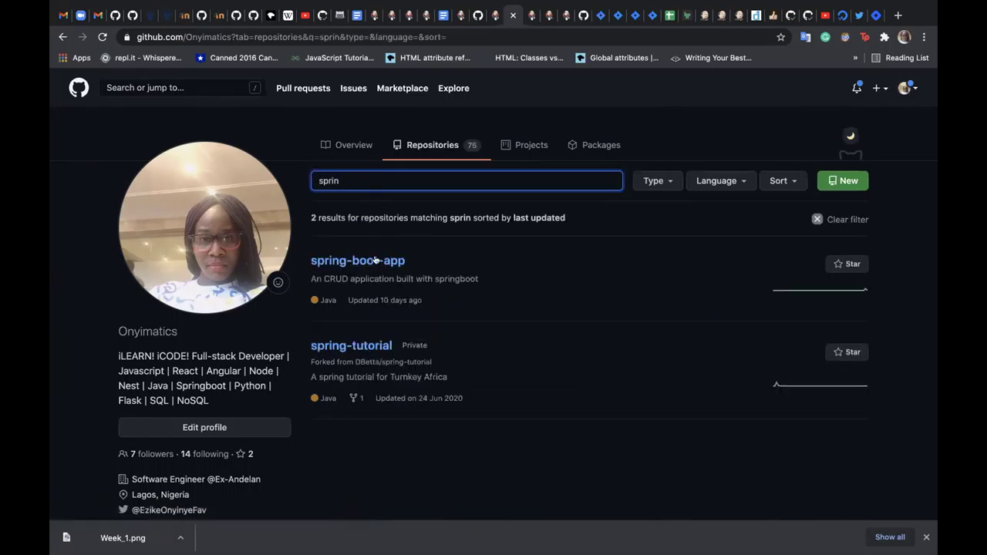
{"action": "left_click", "coordinate": [375, 261]}
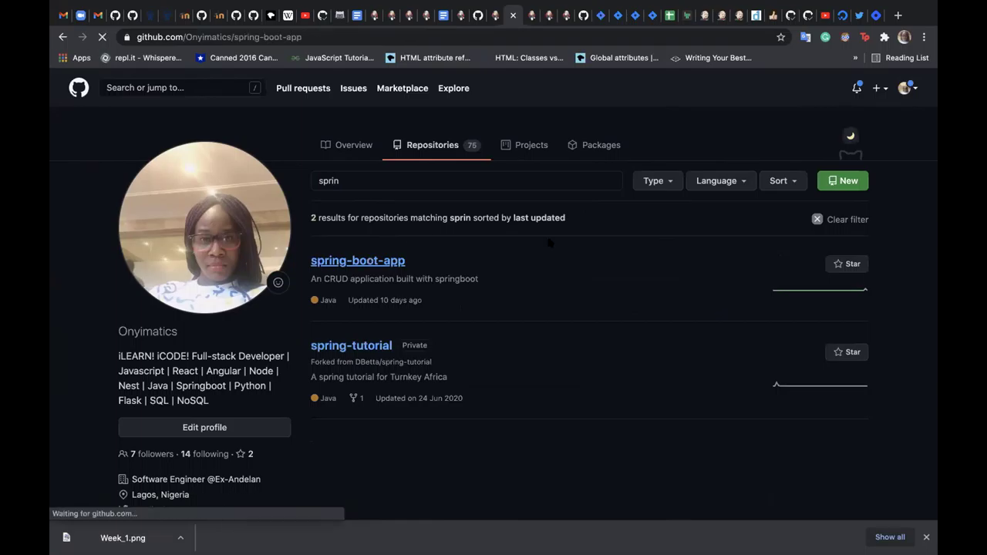
{"action": "left_click", "coordinate": [631, 210]}
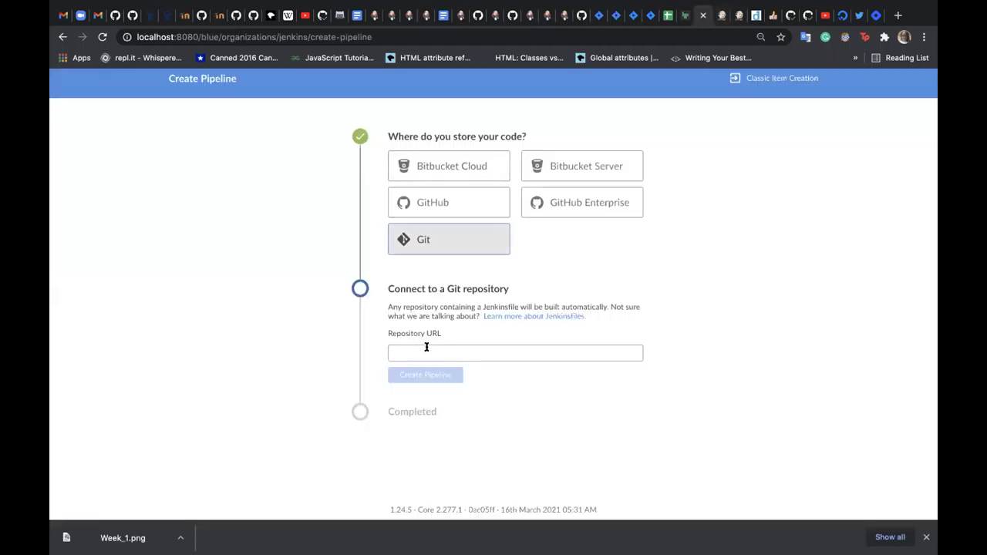
- Paste the spring-boot-app SSH URL and create the pipeline, which reports the name is taken
{"action": "left_click", "coordinate": [427, 353]}
{"action": "key", "text": "ctrl+v"}
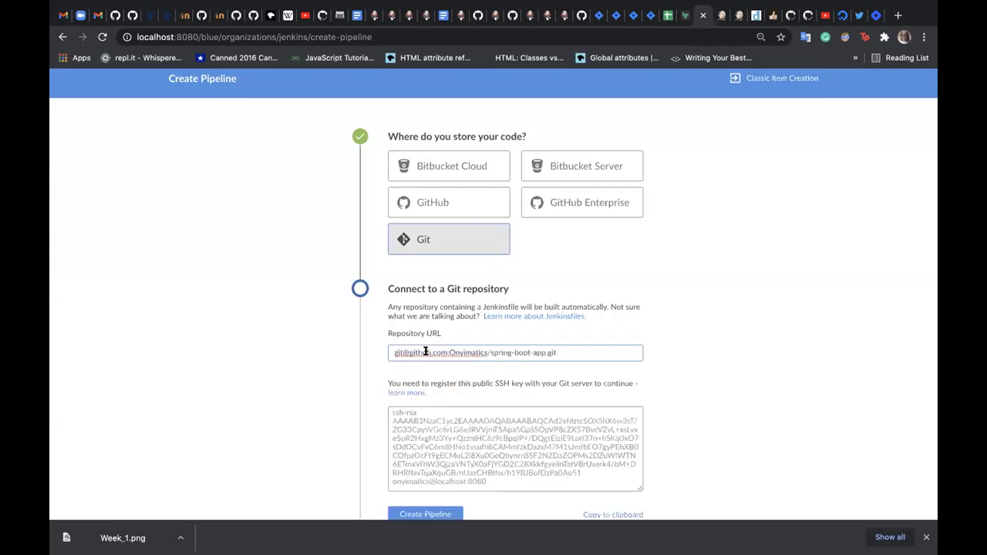
{"action": "scroll", "coordinate": [452, 375], "scroll_direction": "down", "scroll_amount": 4}
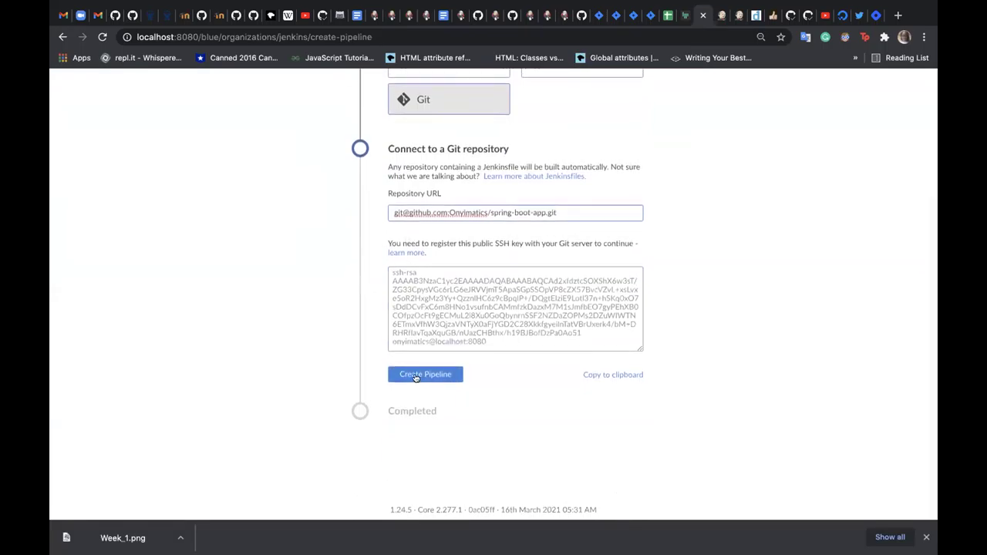
{"action": "left_click", "coordinate": [416, 376]}
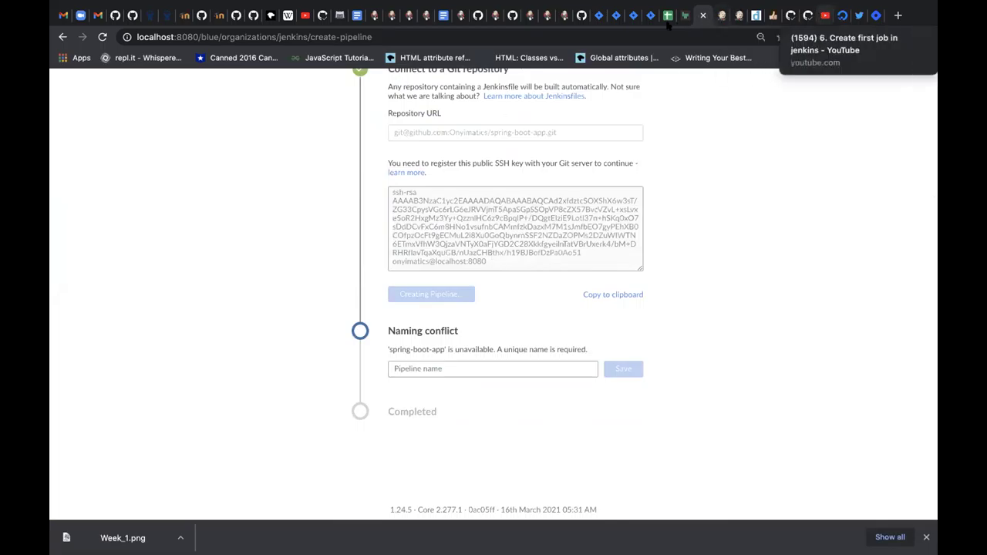
{"action": "left_click", "coordinate": [572, 15]}
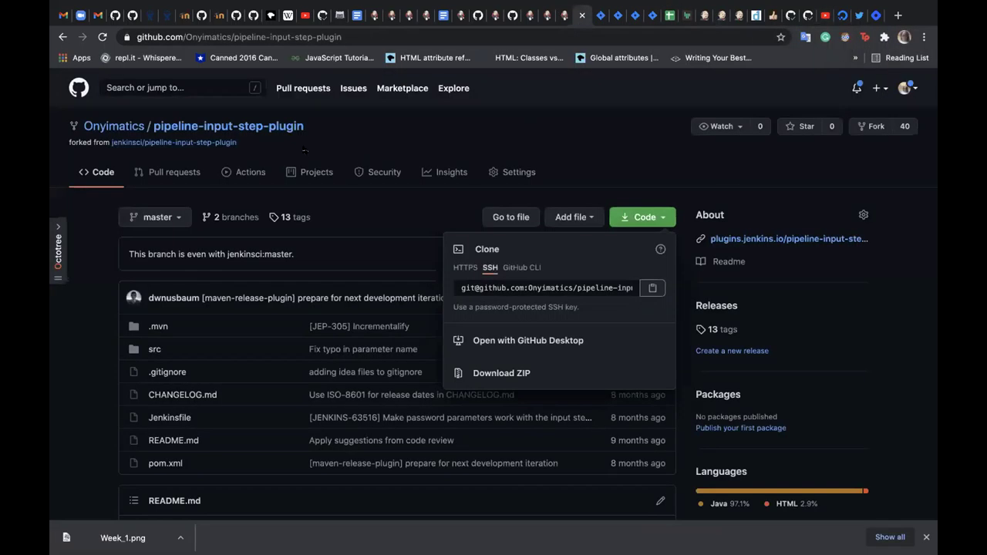
- Copy the Banka repository's SSH clone address from your GitHub profile and return to Jenkins
{"action": "left_click", "coordinate": [63, 37]}
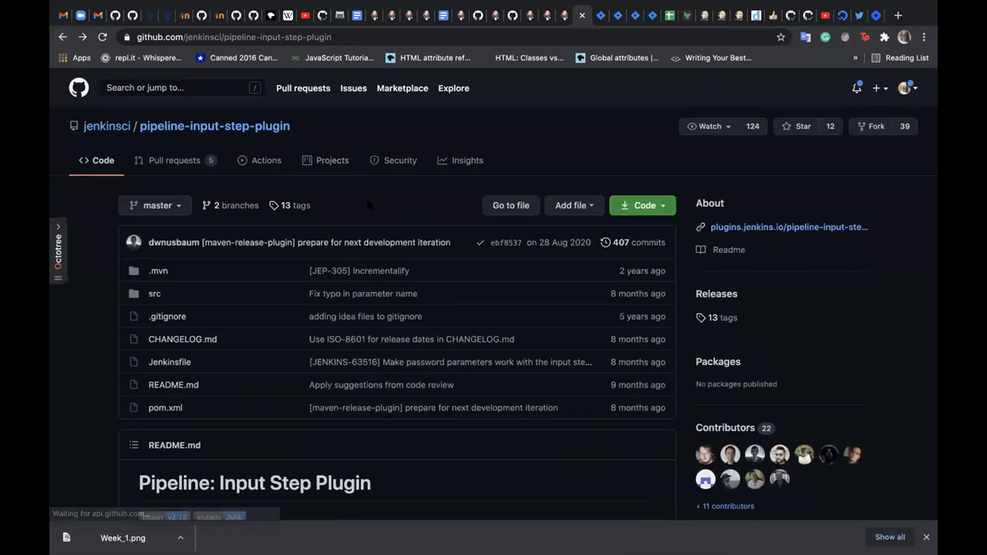
{"action": "left_click", "coordinate": [253, 32]}
{"action": "type", "text": "gi"}
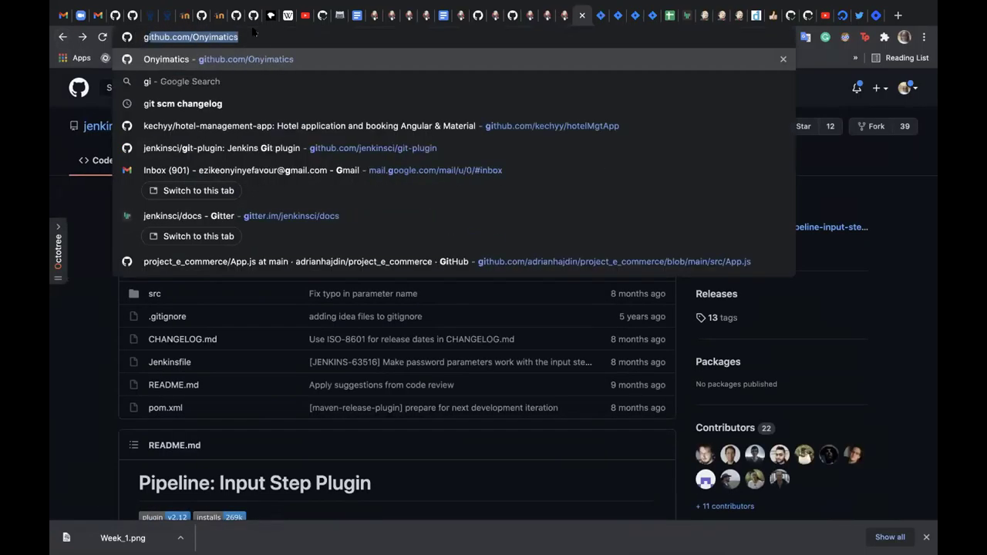
{"action": "key", "text": "Return"}
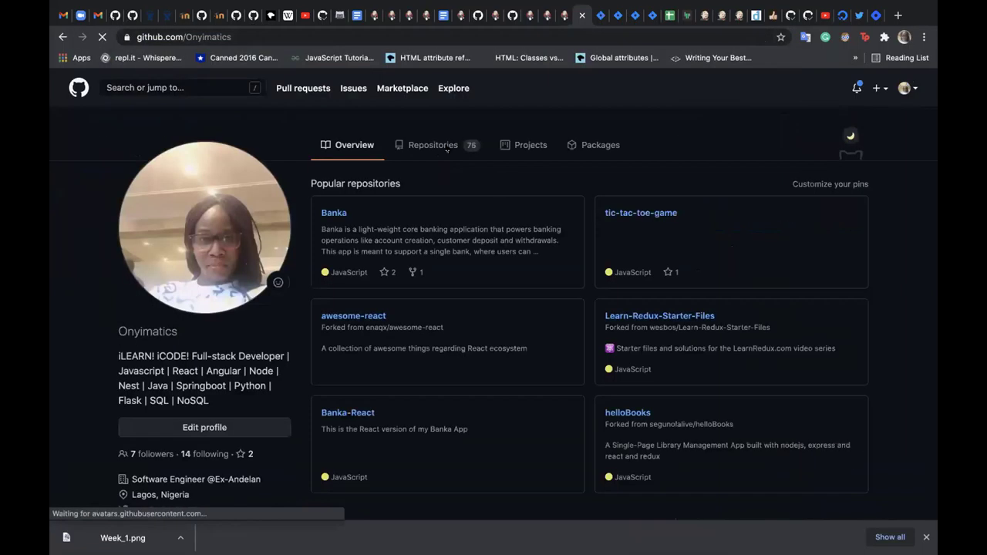
{"action": "left_click", "coordinate": [340, 215]}
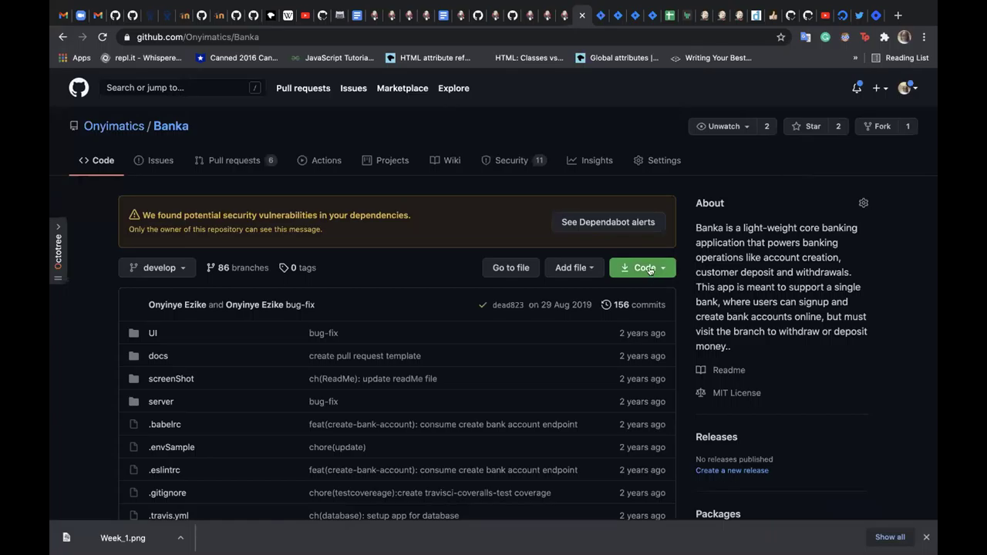
{"action": "left_click", "coordinate": [649, 271]}
{"action": "left_click", "coordinate": [646, 337]}
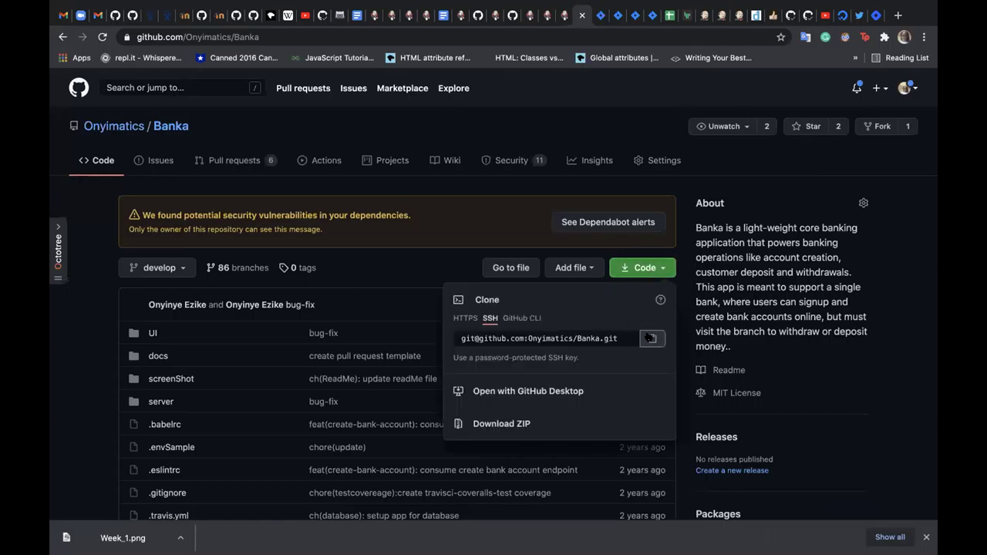
{"action": "left_click", "coordinate": [694, 16]}
{"action": "scroll", "coordinate": [488, 231], "scroll_direction": "up", "scroll_amount": 2}
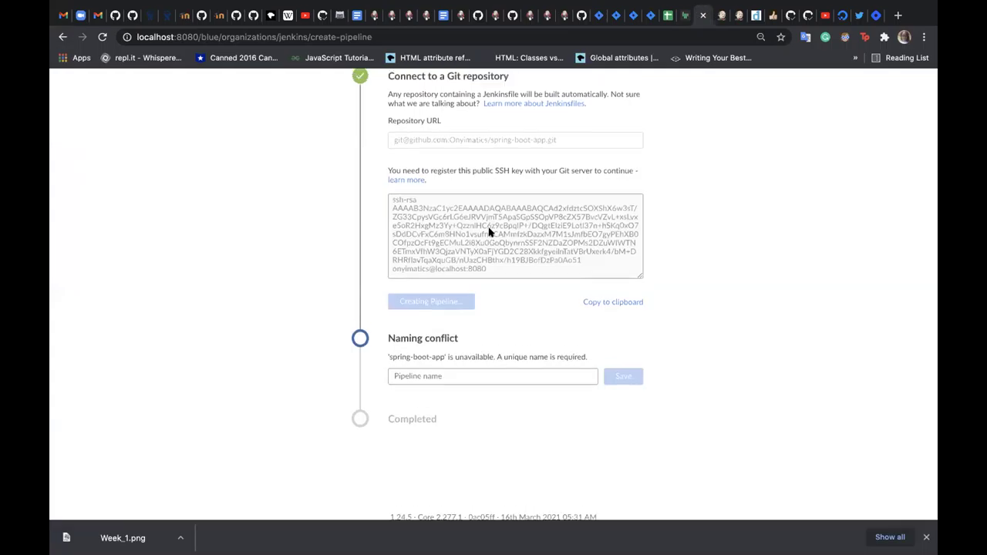
- Re-select Git, paste the Banka SSH URL, and create the Banka pipeline, opening its editor
{"action": "scroll", "coordinate": [476, 215], "scroll_direction": "up", "scroll_amount": 1}
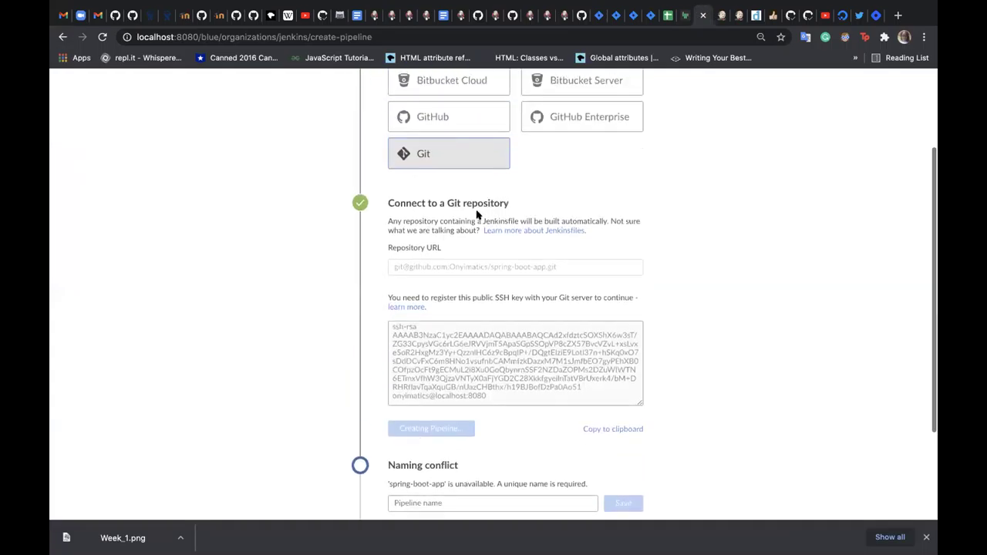
{"action": "scroll", "coordinate": [459, 265], "scroll_direction": "down", "scroll_amount": 2}
{"action": "scroll", "coordinate": [460, 265], "scroll_direction": "down", "scroll_amount": 1}
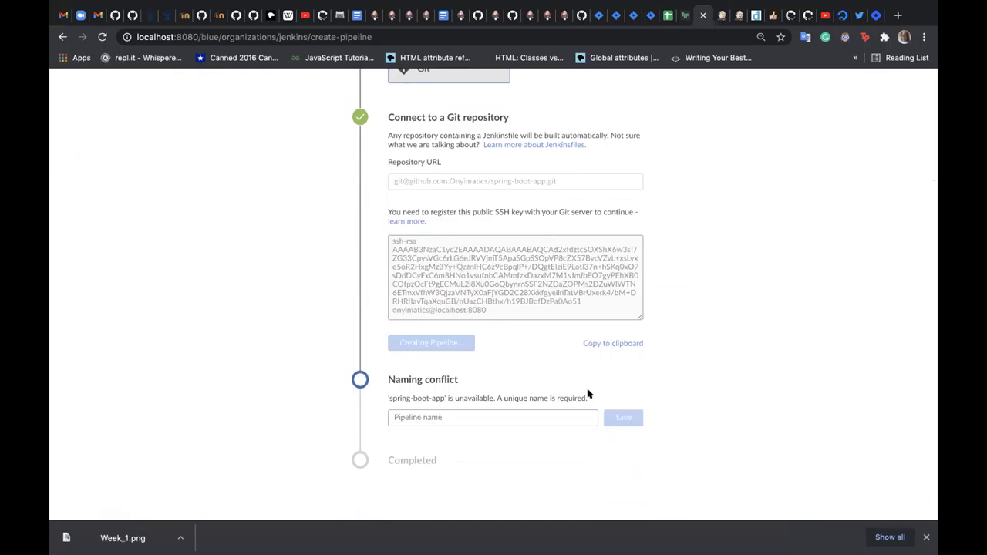
{"action": "scroll", "coordinate": [470, 275], "scroll_direction": "up", "scroll_amount": 3}
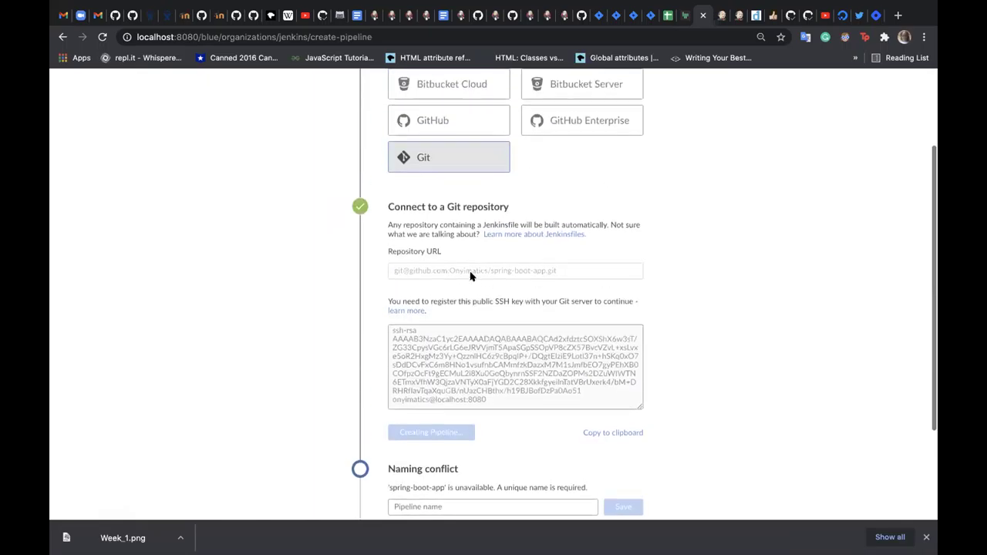
{"action": "scroll", "coordinate": [462, 261], "scroll_direction": "up", "scroll_amount": 2}
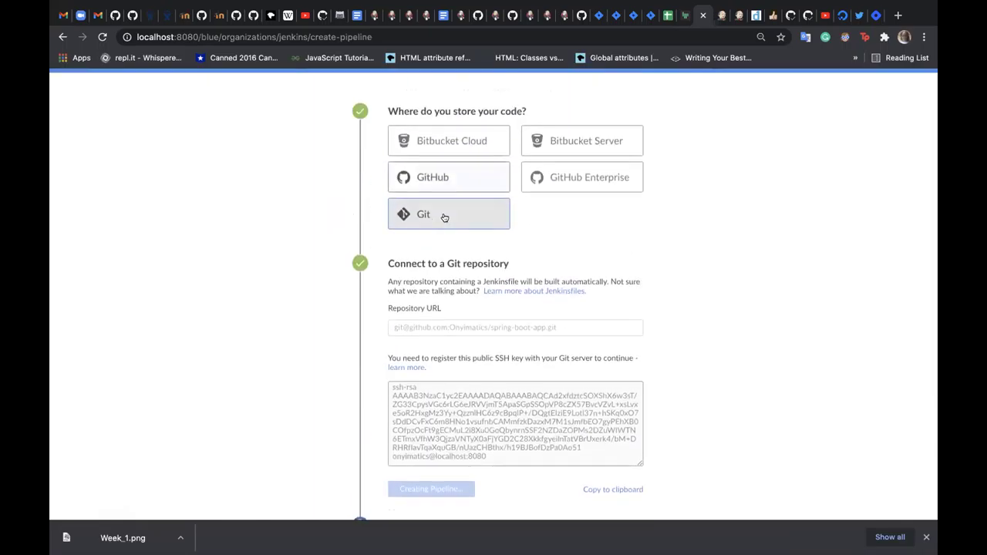
{"action": "left_click", "coordinate": [443, 214]}
{"action": "left_click", "coordinate": [443, 349]}
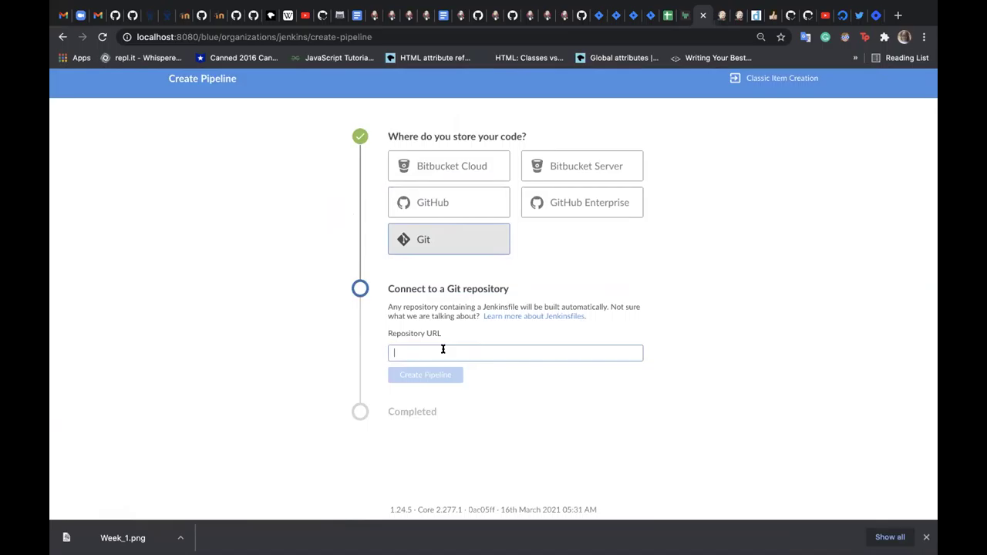
{"action": "key", "text": "super+v"}
{"action": "scroll", "coordinate": [421, 363], "scroll_direction": "down", "scroll_amount": 3}
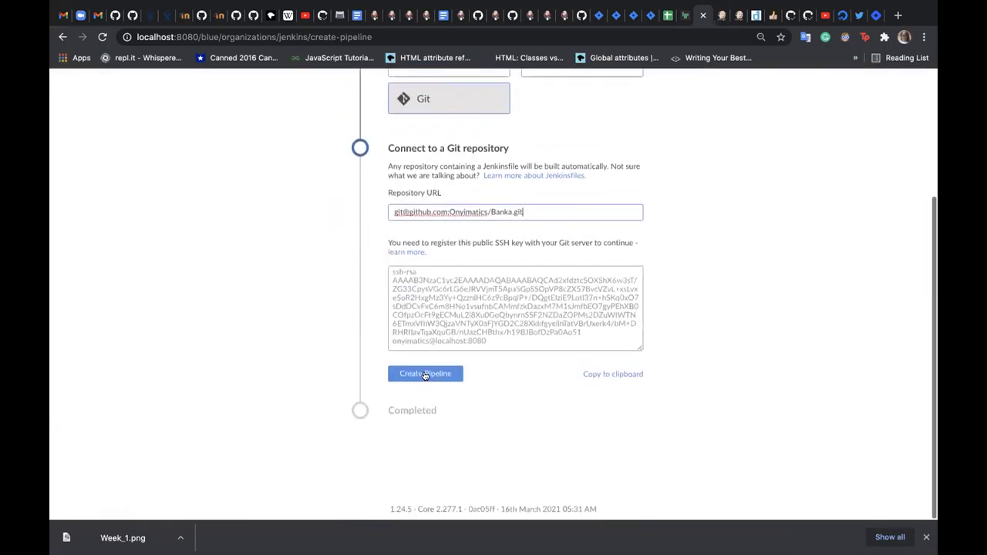
{"action": "left_click", "coordinate": [427, 375]}
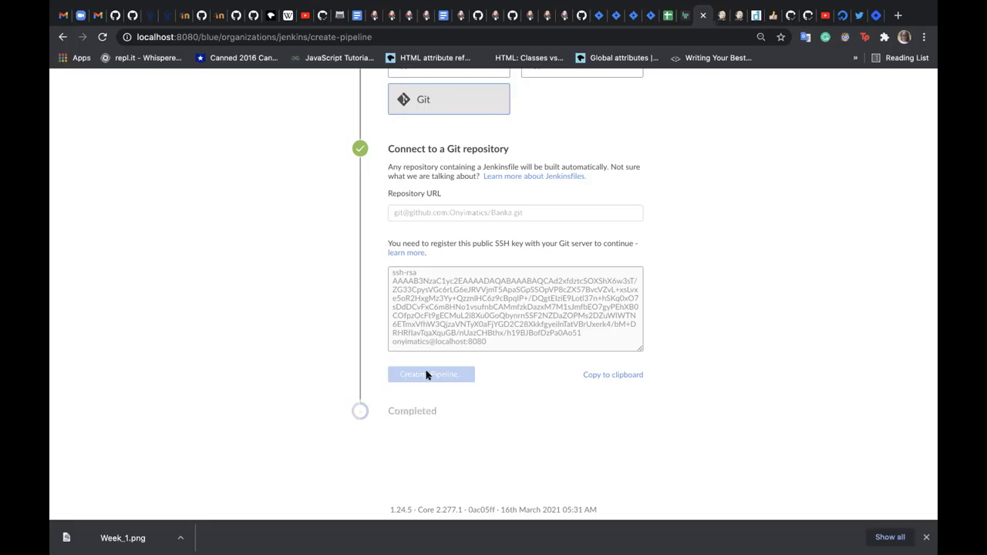
{"action": "mouse_move", "coordinate": [547, 3]}
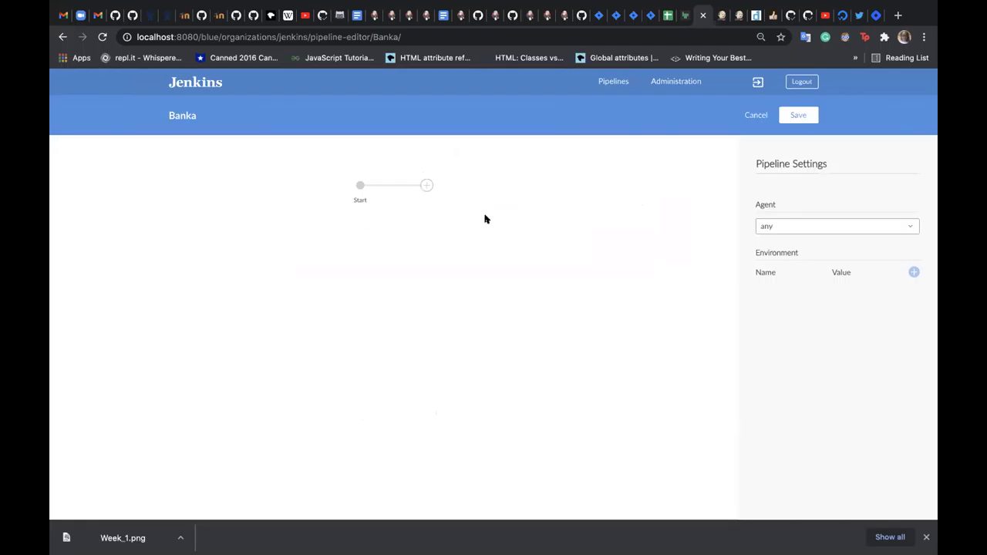
- Add a Build stage with a Print Message step saying 'Build', then open the Save Pipeline dialog
{"action": "left_click", "coordinate": [427, 186]}
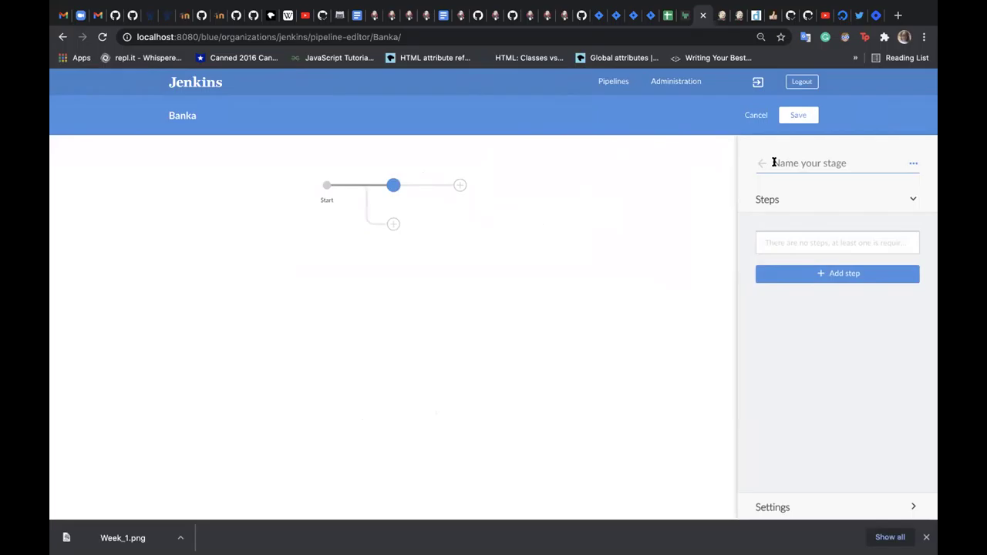
{"action": "type", "text": "Build"}
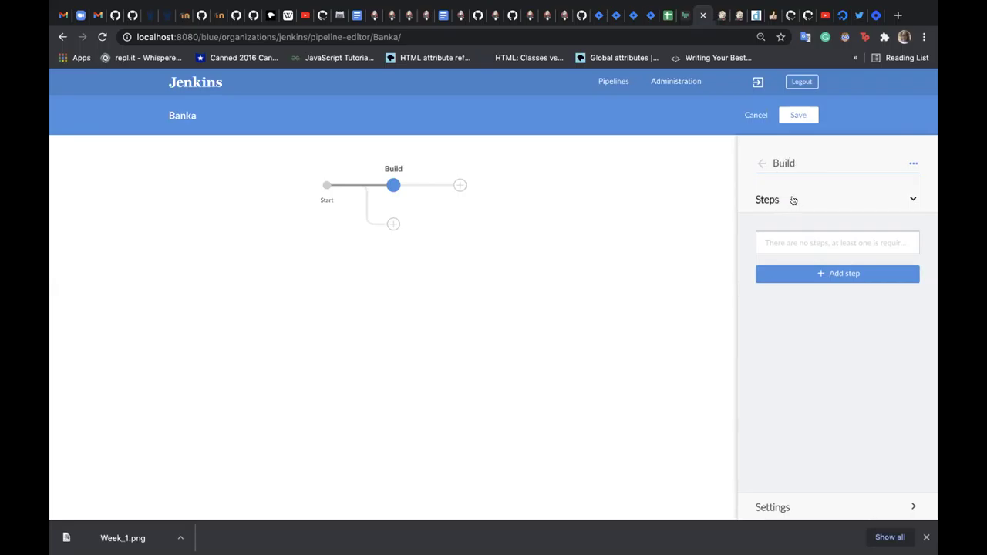
{"action": "left_click", "coordinate": [827, 274]}
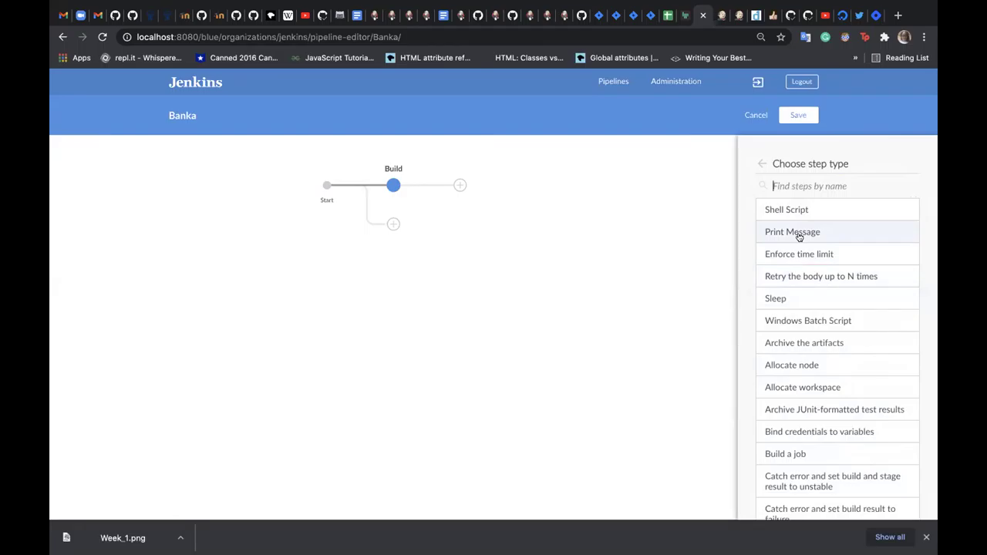
{"action": "left_click", "coordinate": [798, 233]}
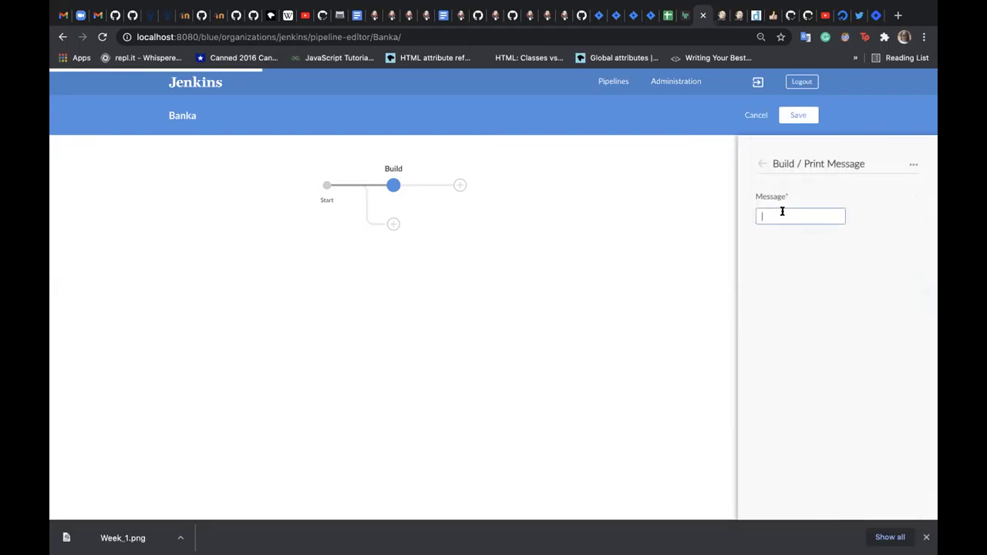
{"action": "left_click", "coordinate": [782, 213]}
{"action": "type", "text": "Build"}
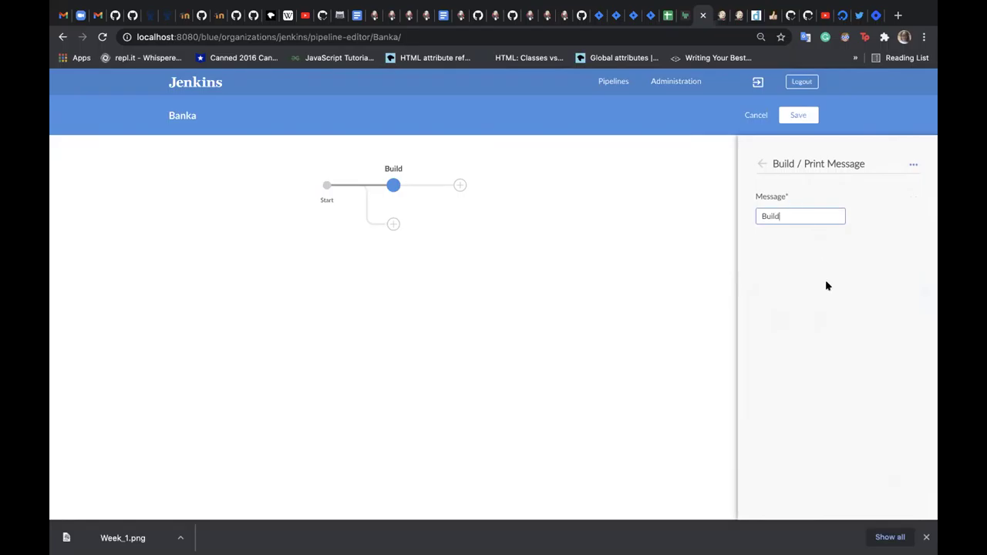
{"action": "left_click", "coordinate": [761, 166]}
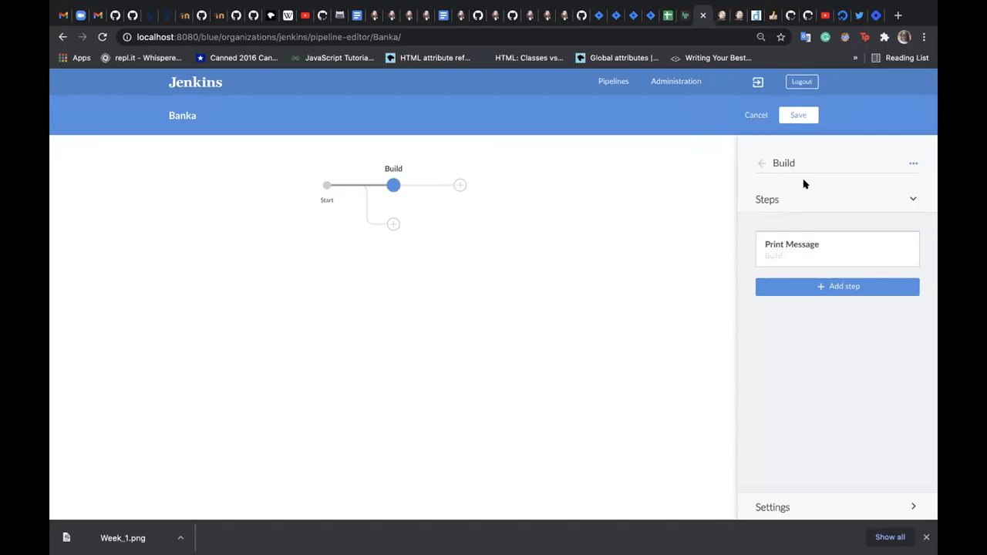
{"action": "left_click", "coordinate": [797, 113]}
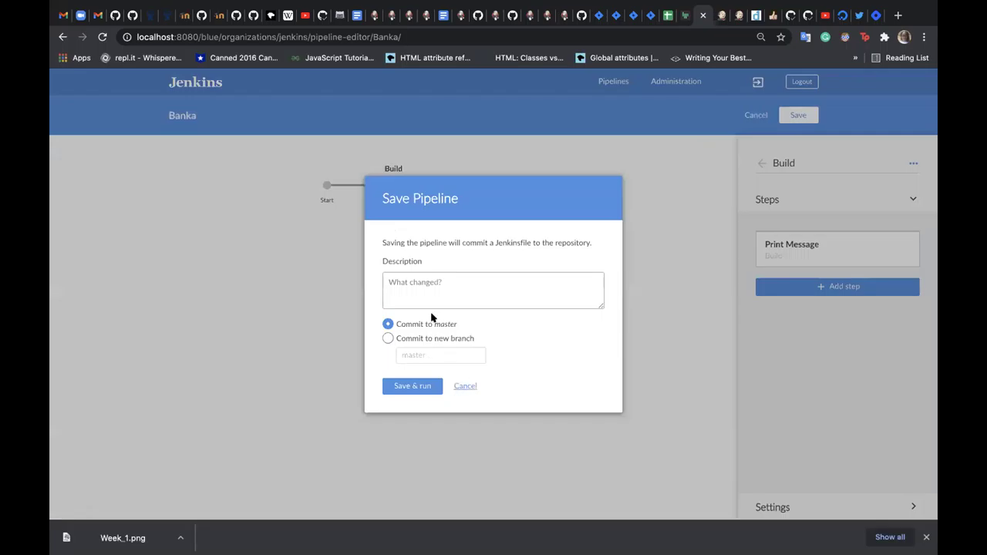
- Add a Test stage printing 'Test', then add a third stage named Deploy
{"action": "key", "text": "Escape"}
{"action": "left_click", "coordinate": [455, 185]}
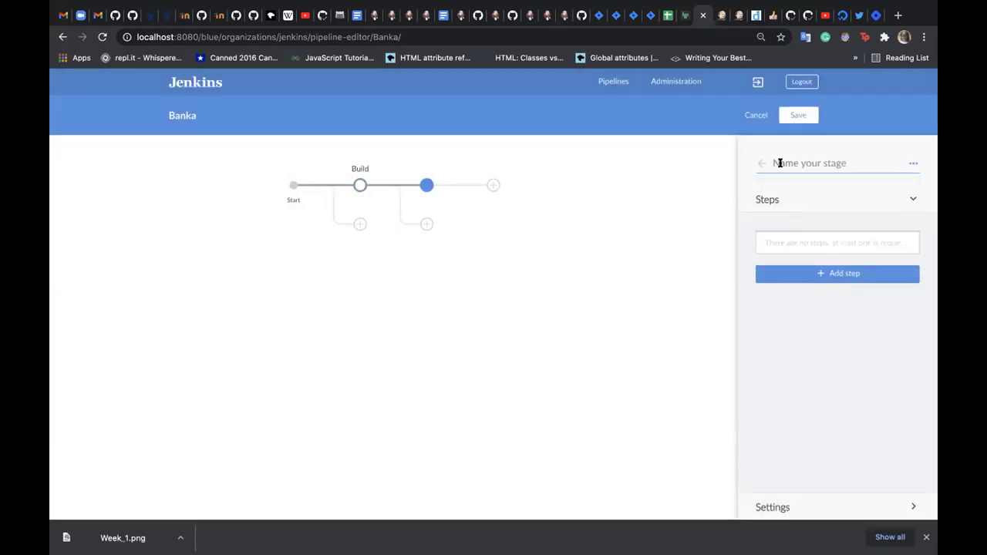
{"action": "type", "text": "Test"}
{"action": "left_click", "coordinate": [837, 273]}
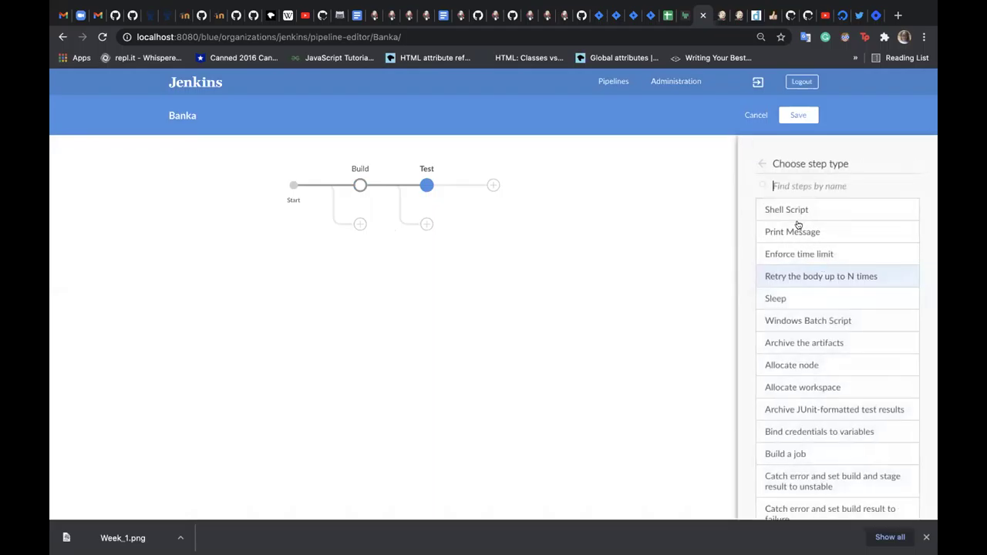
{"action": "left_click", "coordinate": [798, 231]}
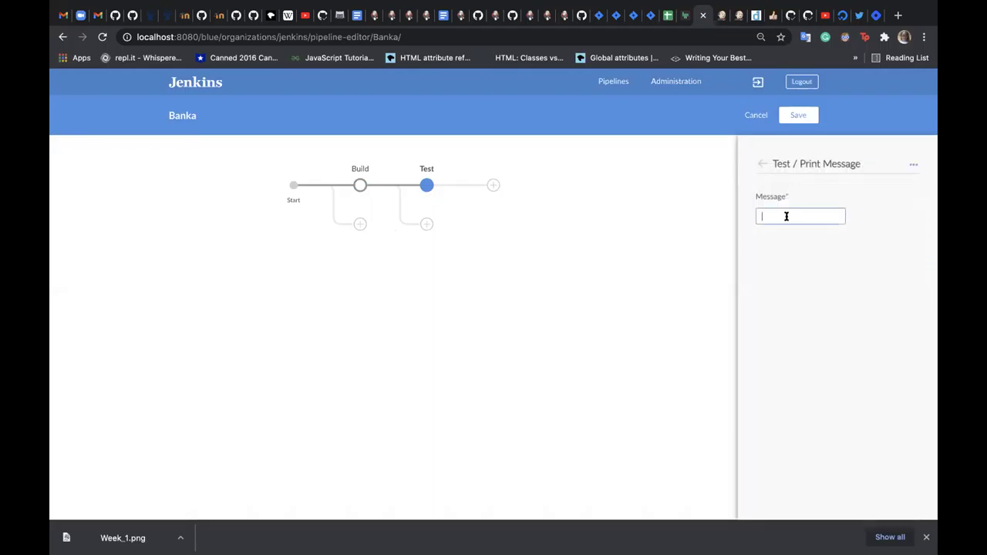
{"action": "type", "text": "Test"}
{"action": "left_click", "coordinate": [761, 163]}
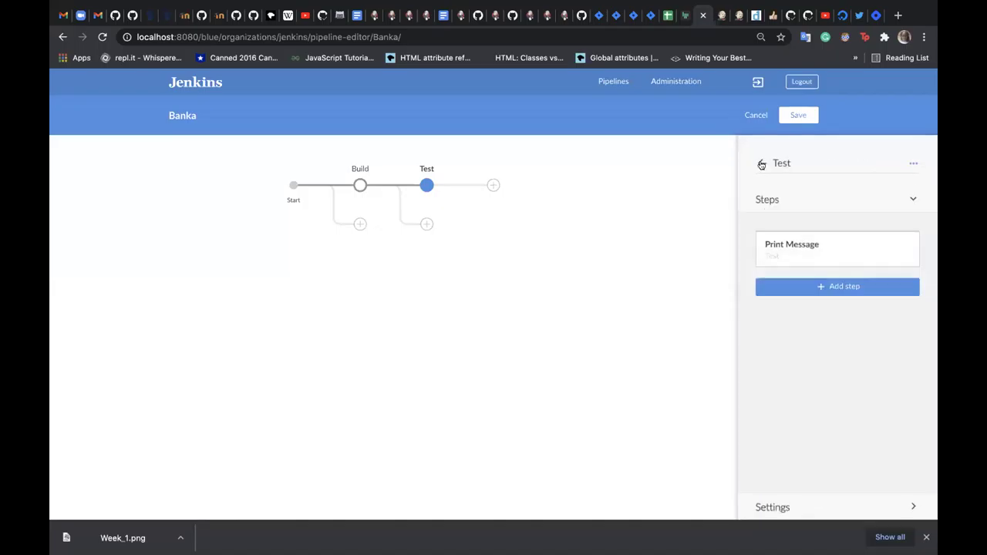
{"action": "left_click", "coordinate": [491, 184]}
{"action": "type", "text": "Deploy"}
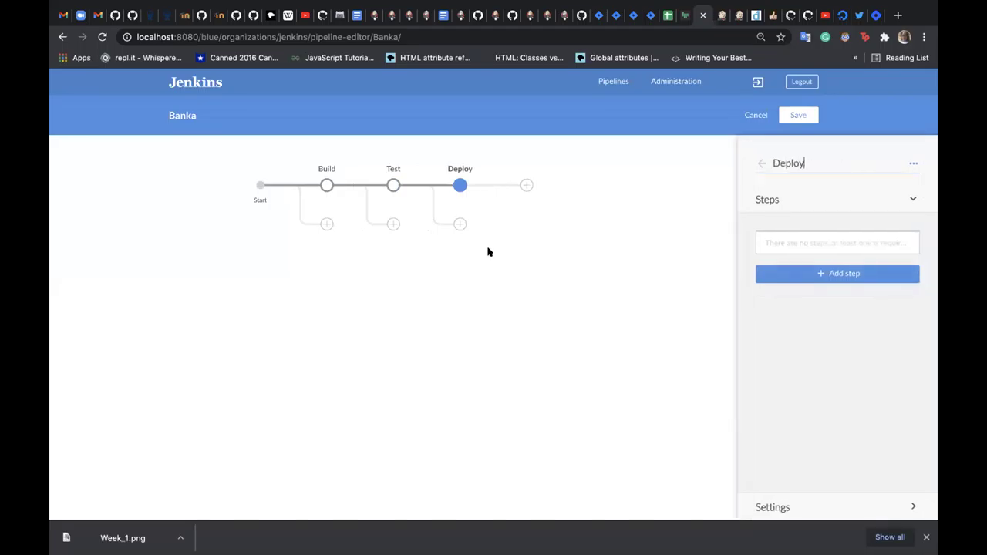
- Give the Deploy stage a Print Message step saying 'Deploy' and open the Save Pipeline dialog
{"action": "left_click", "coordinate": [801, 274]}
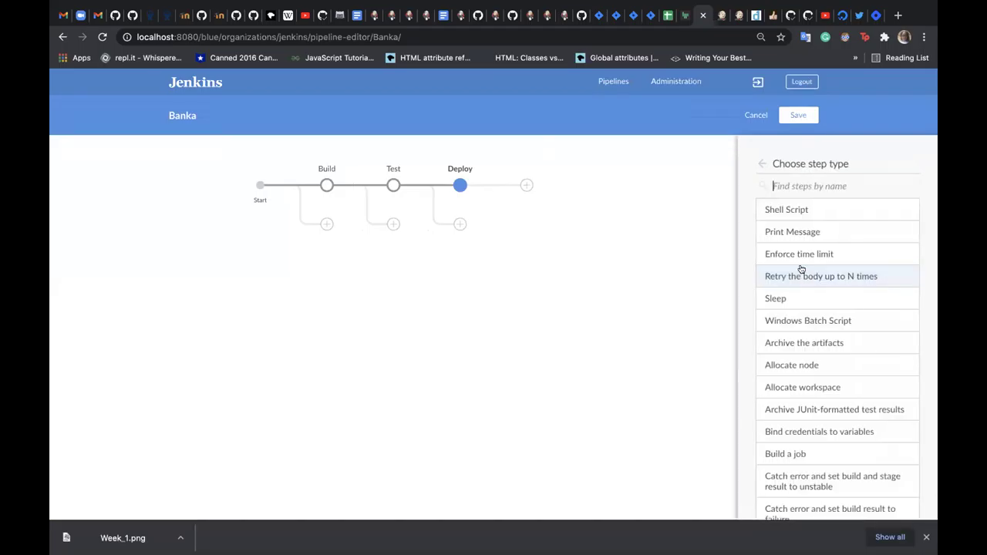
{"action": "left_click", "coordinate": [788, 229]}
{"action": "left_click", "coordinate": [766, 215]}
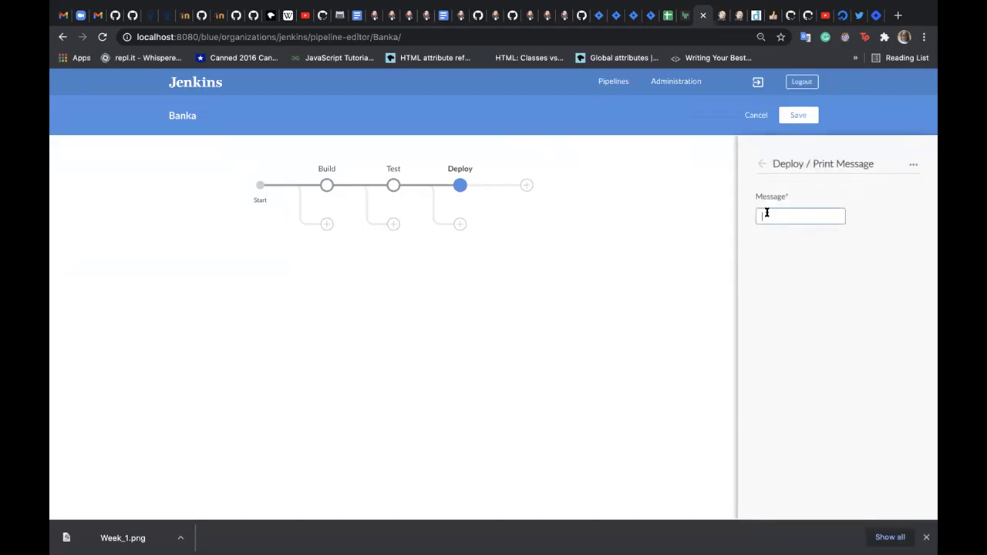
{"action": "type", "text": "Deploy"}
{"action": "left_click", "coordinate": [759, 164]}
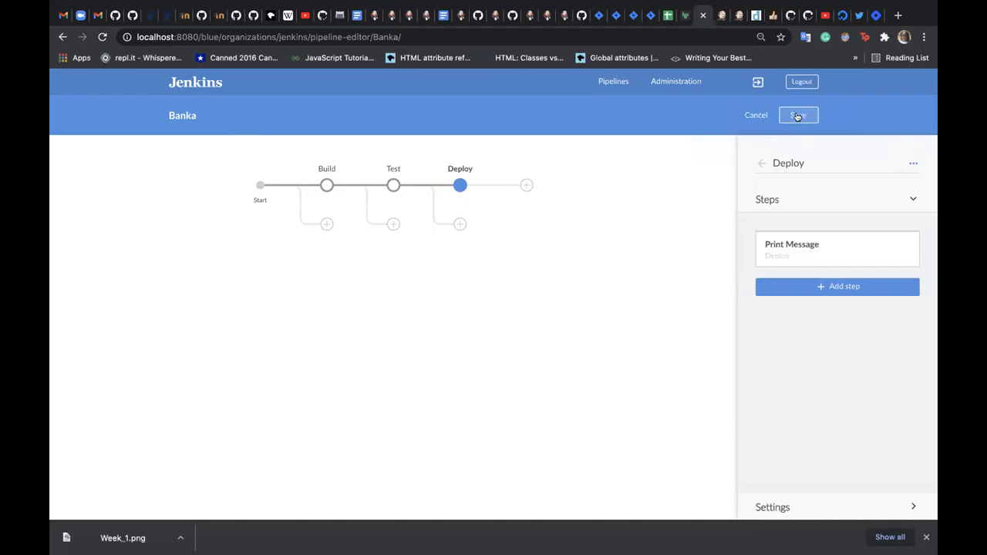
{"action": "left_click", "coordinate": [798, 116]}
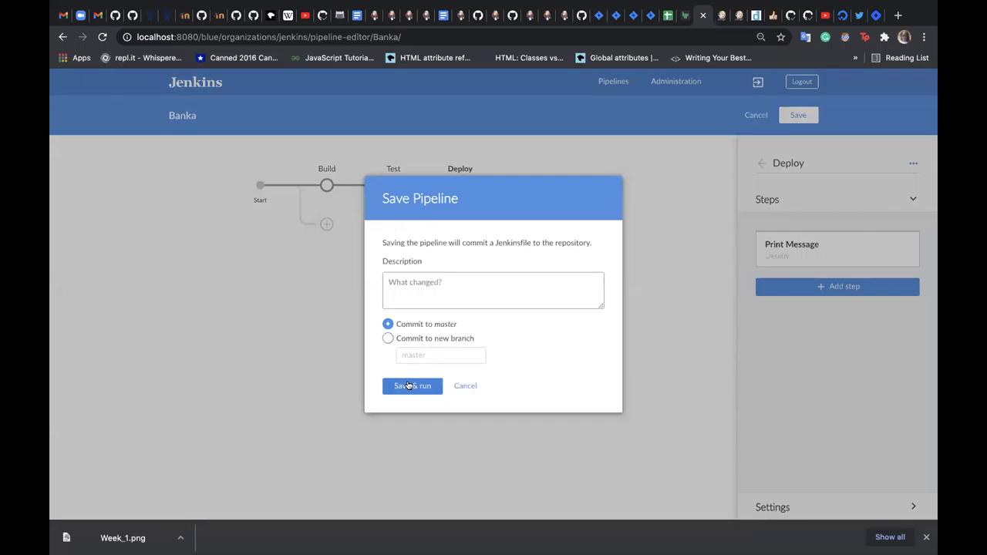
- Commit the Jenkinsfile to master with description 'Testing' and run it
{"action": "left_click", "coordinate": [409, 283]}
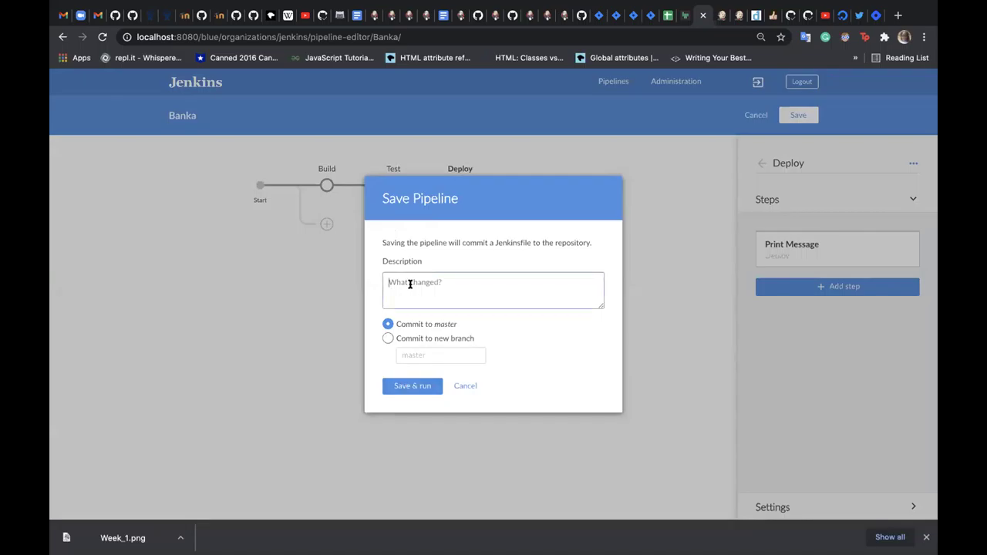
{"action": "type", "text": "Testing"}
{"action": "left_click", "coordinate": [406, 388]}
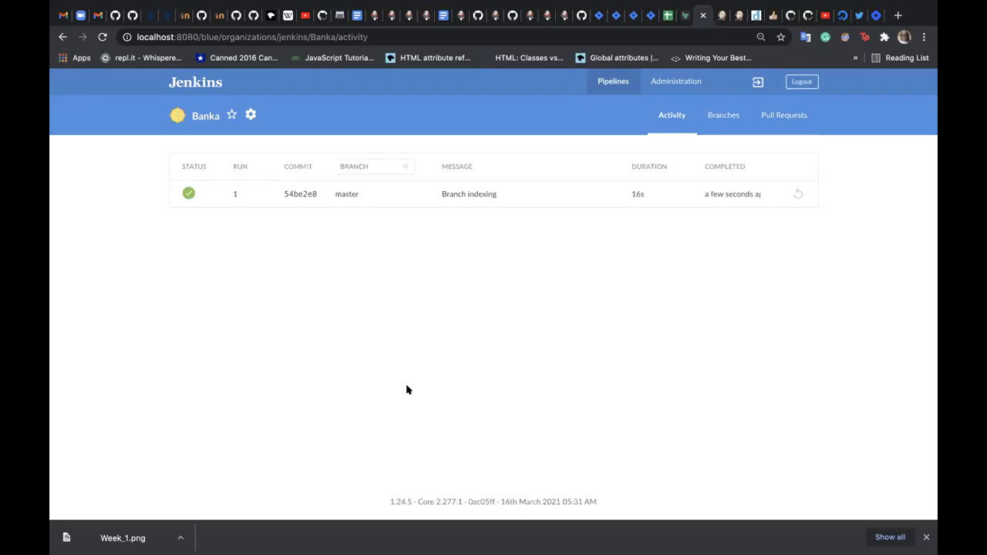
- Open run 1's pipeline graph, then reopen the Banka pipeline in the editor
{"action": "left_click", "coordinate": [282, 193]}
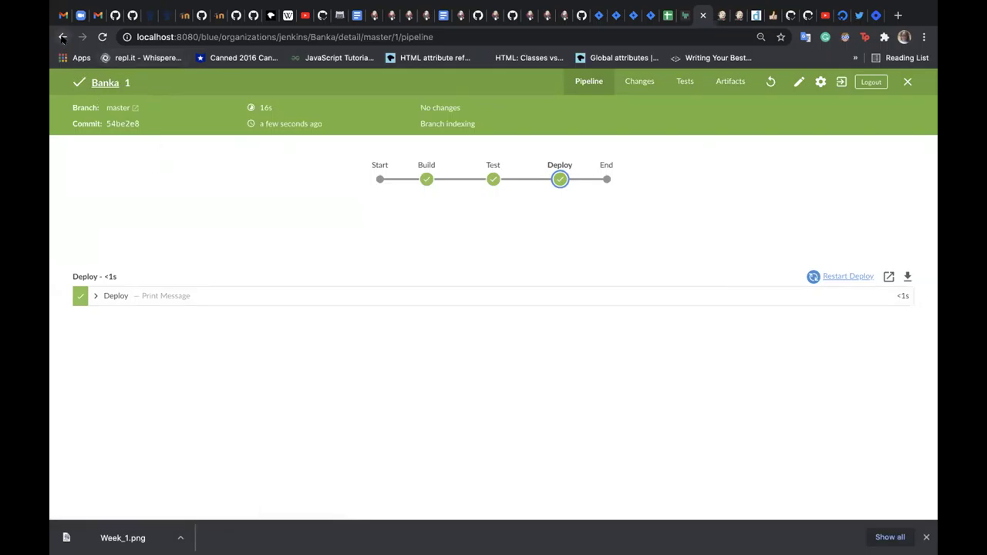
{"action": "left_click", "coordinate": [796, 83]}
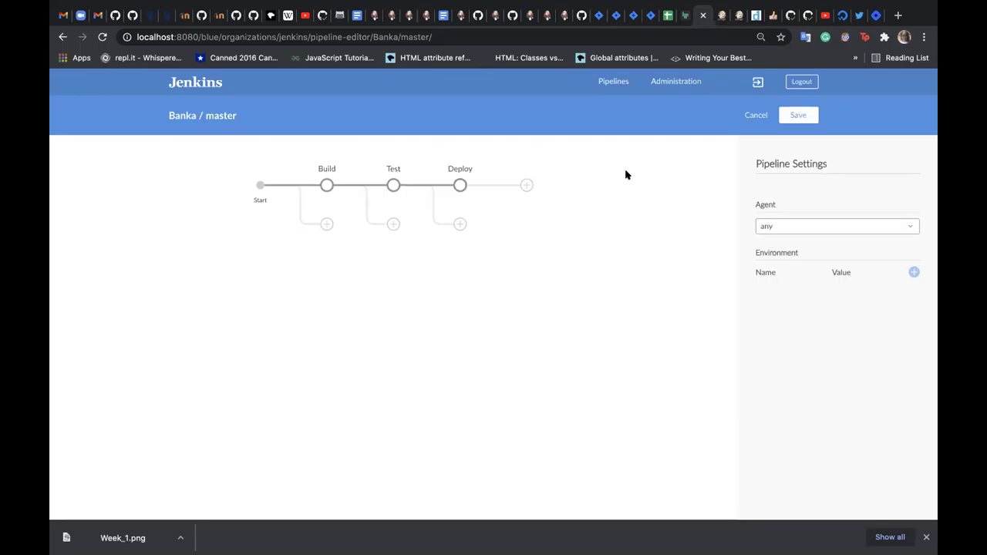
{"action": "key", "text": "super+s"}
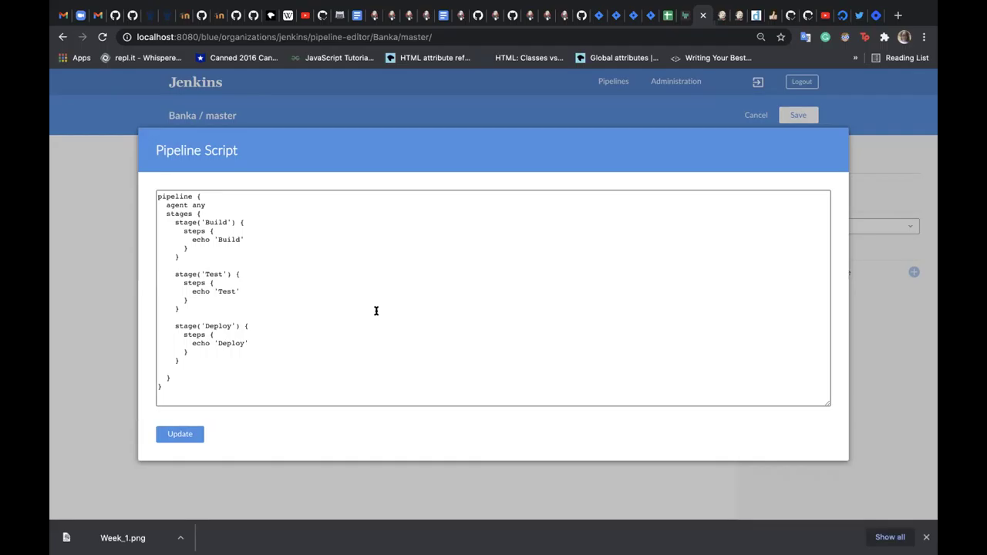
{"action": "left_click", "coordinate": [376, 311]}
{"action": "left_click", "coordinate": [254, 340]}
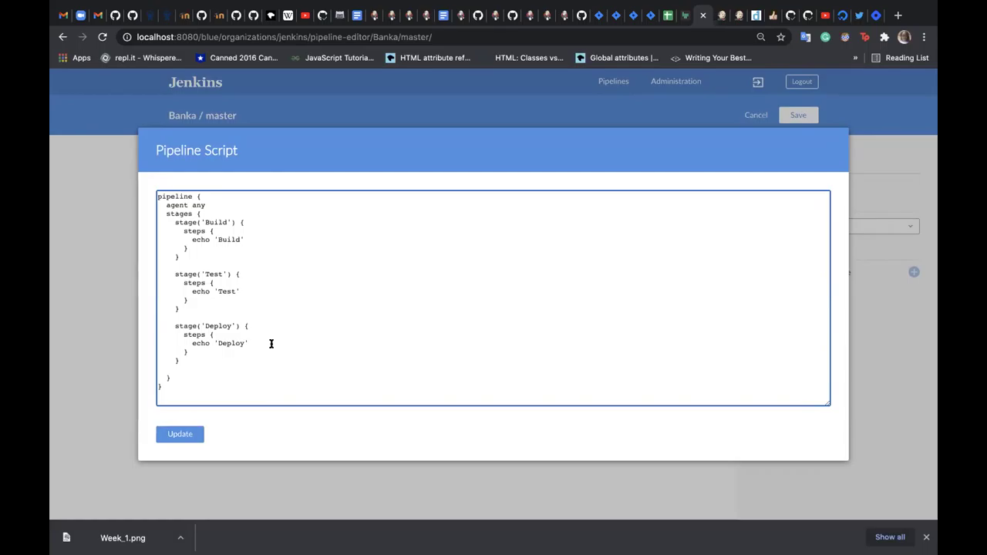
{"action": "left_click", "coordinate": [285, 214]}
{"action": "left_click", "coordinate": [176, 434]}
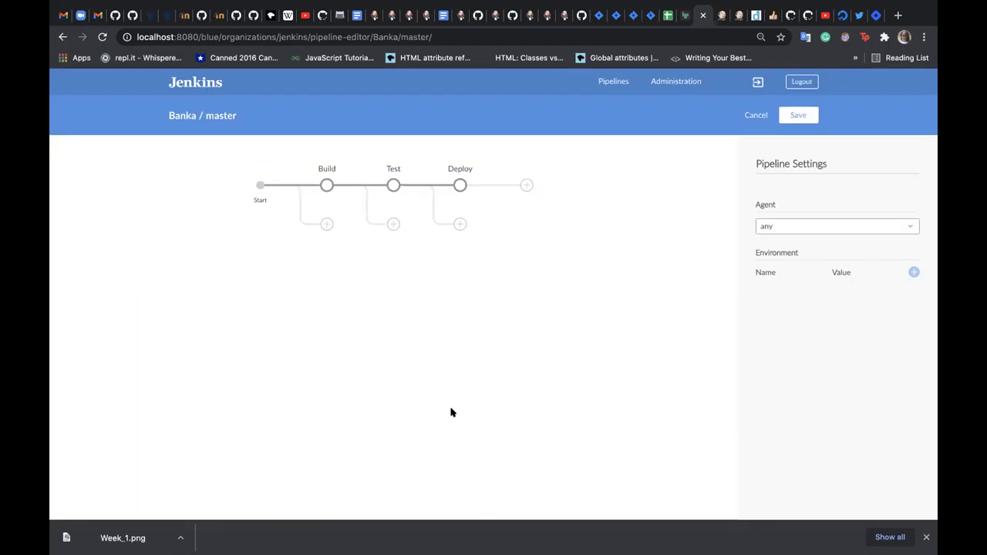
- Strip 'blue/pipelines' from the URL to load the classic dashboard at localhost:8080
{"action": "left_click", "coordinate": [195, 83]}
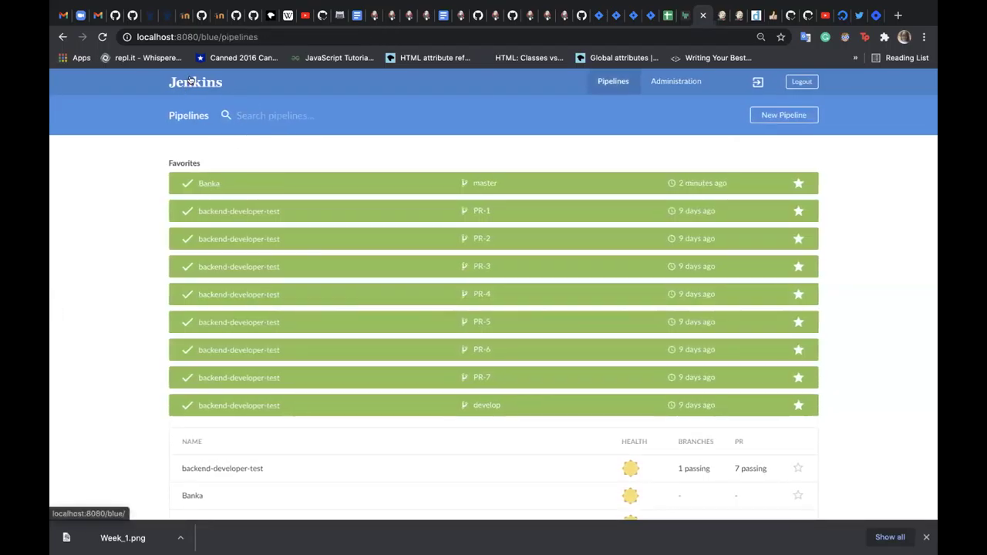
{"action": "left_click", "coordinate": [272, 36]}
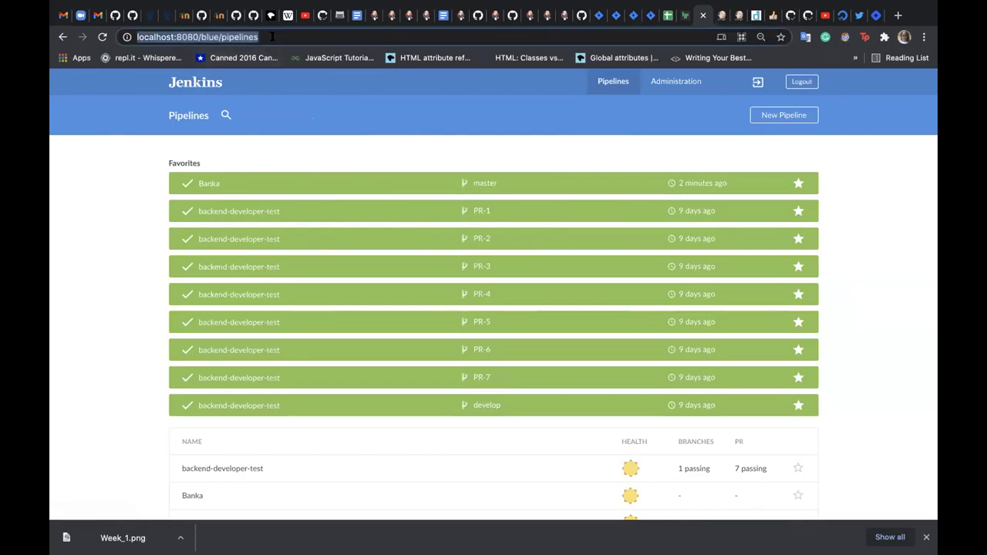
{"action": "left_click", "coordinate": [290, 36]}
{"action": "left_click_drag", "start_coordinate": [290, 36], "coordinate": [200, 36]}
{"action": "key", "text": "BackSpace"}
{"action": "key", "text": "Return"}
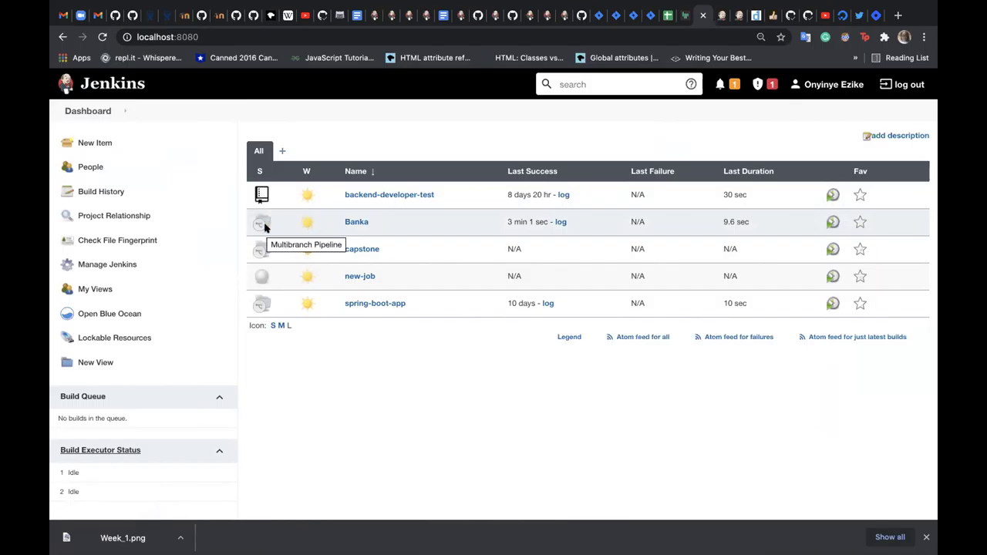
- Choose Pipeline Syntax from the Banka job's dropdown menu
{"action": "left_click", "coordinate": [372, 224]}
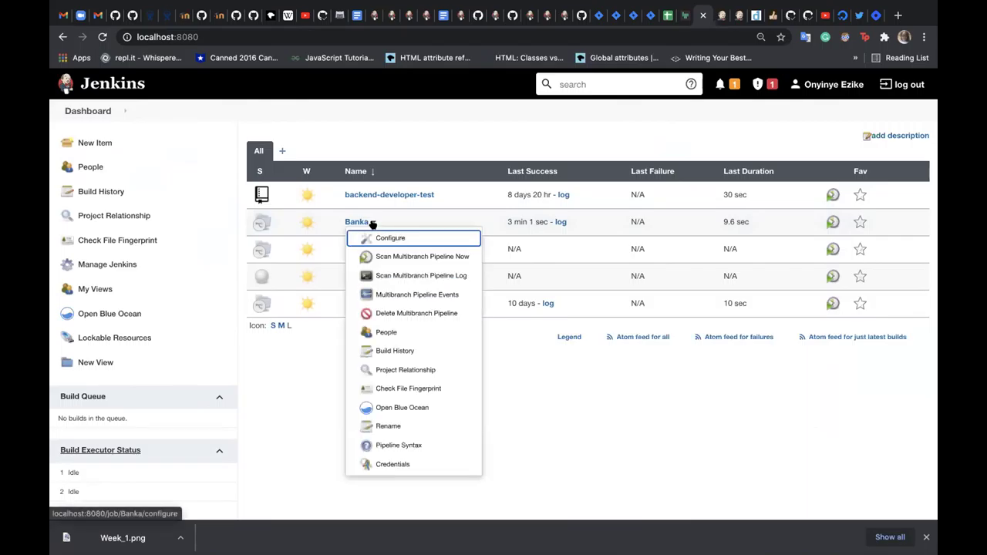
{"action": "left_click", "coordinate": [415, 445]}
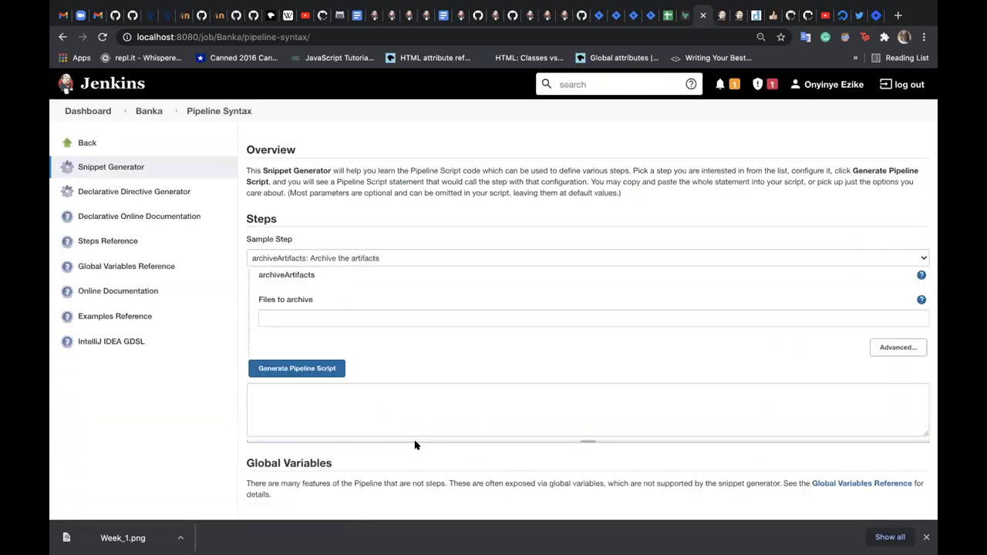
- Select 'build: Build a job' as the Sample Step and leave browser full-screen view
{"action": "left_click", "coordinate": [476, 257]}
{"action": "left_click", "coordinate": [476, 257]}
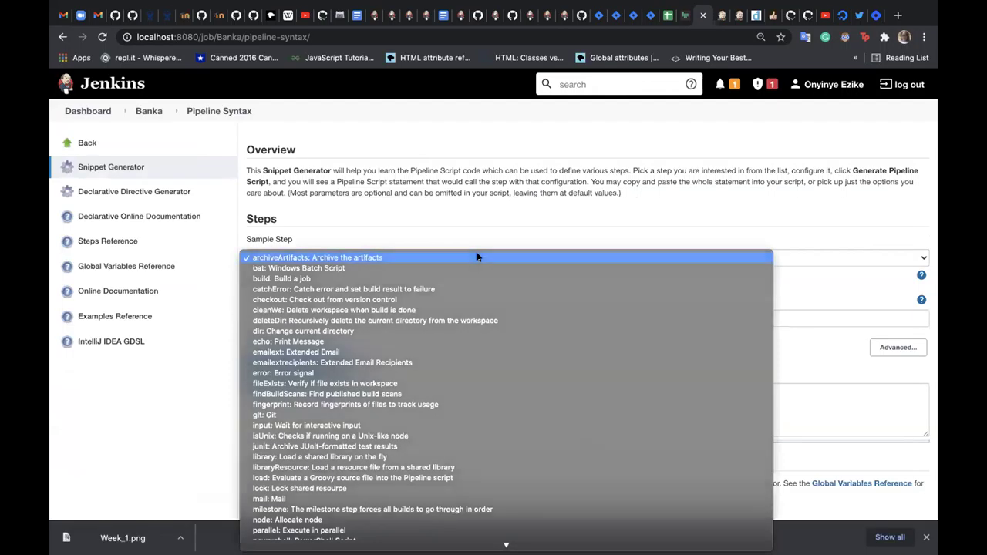
{"action": "left_click", "coordinate": [476, 256]}
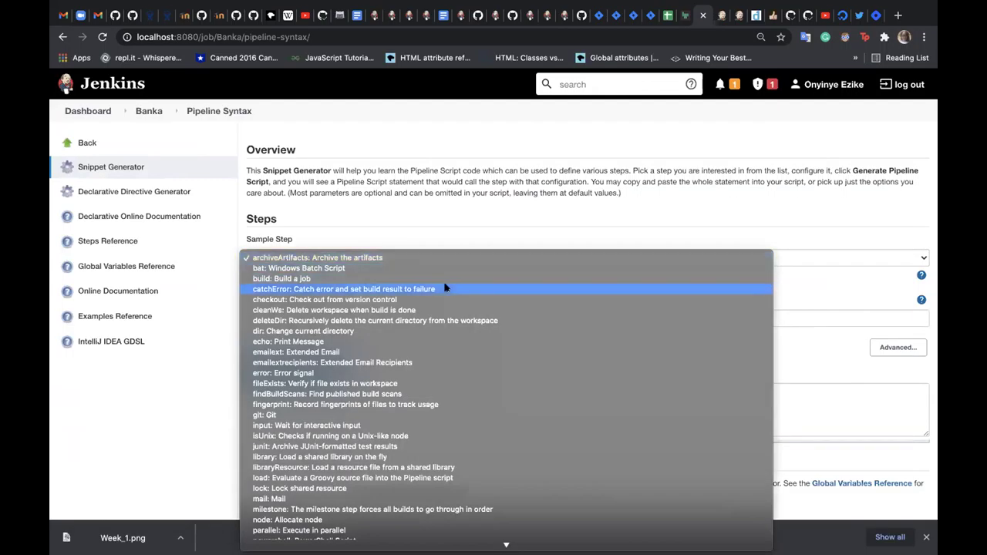
{"action": "left_click", "coordinate": [444, 279]}
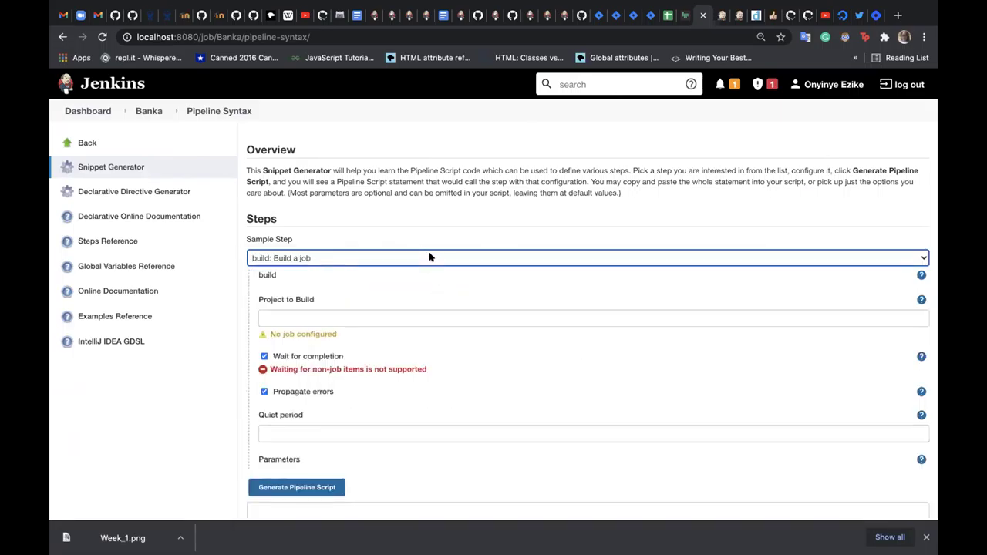
{"action": "left_click", "coordinate": [429, 257]}
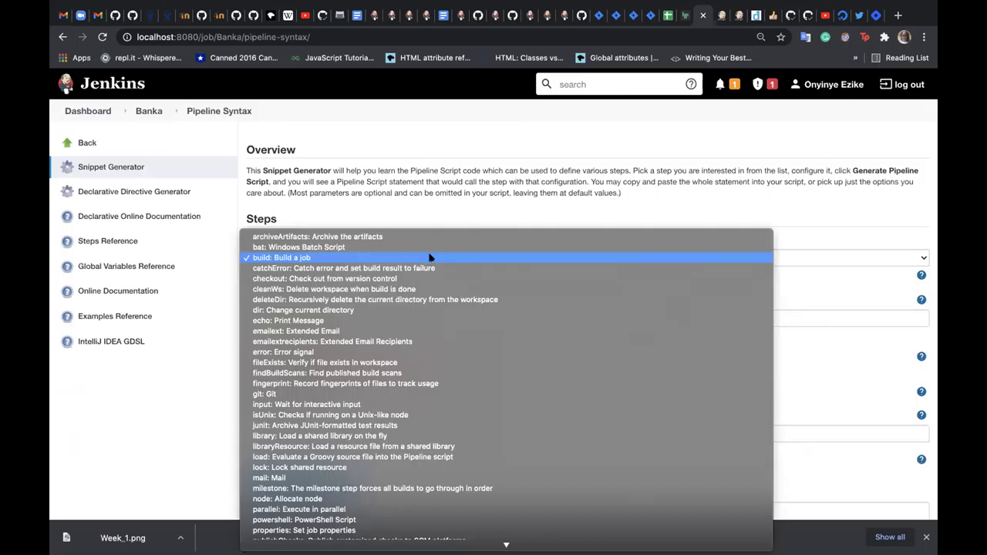
{"action": "left_click", "coordinate": [429, 256]}
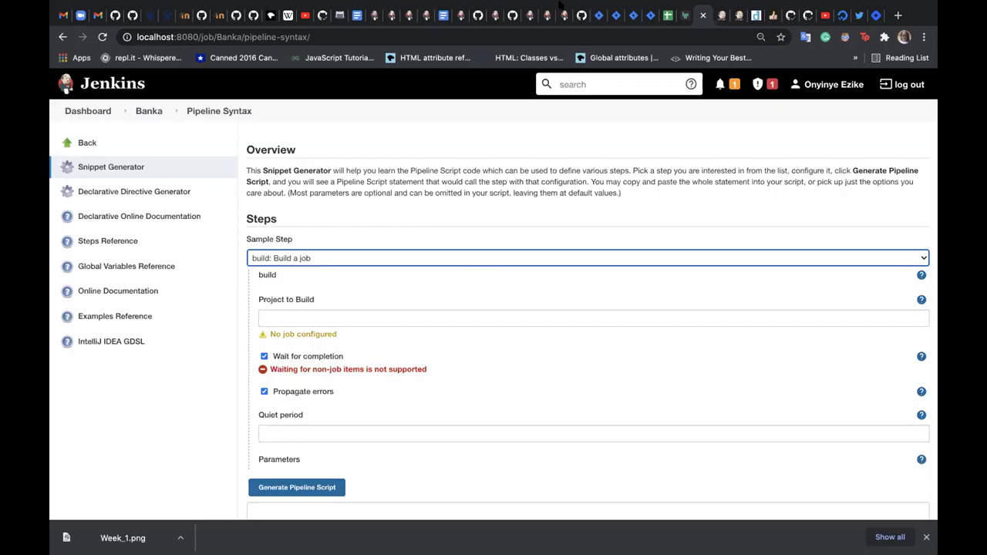
{"action": "key", "text": "ctrl+super+f"}
{"action": "scroll", "coordinate": [529, 291], "scroll_direction": "down", "scroll_amount": 2}
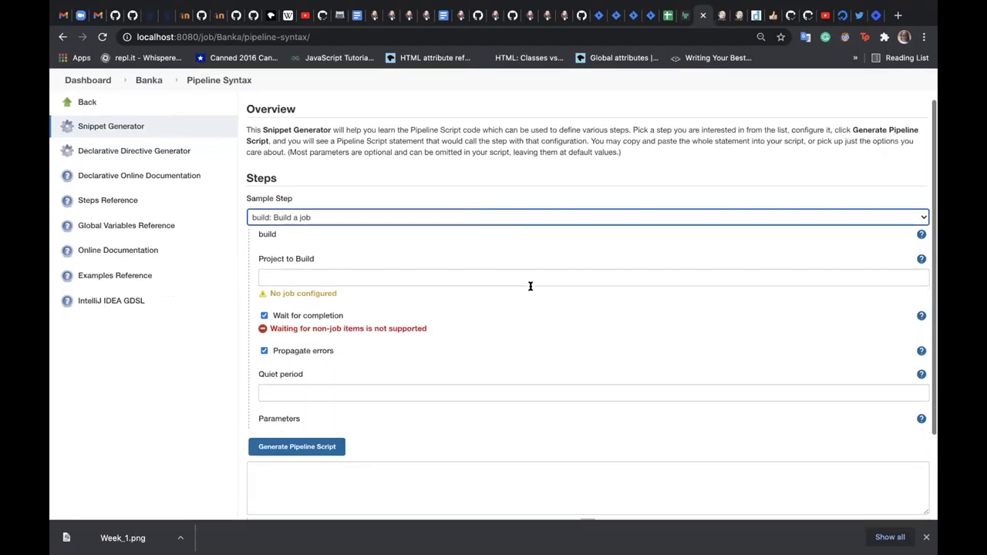
{"action": "scroll", "coordinate": [530, 290], "scroll_direction": "up", "scroll_amount": 2}
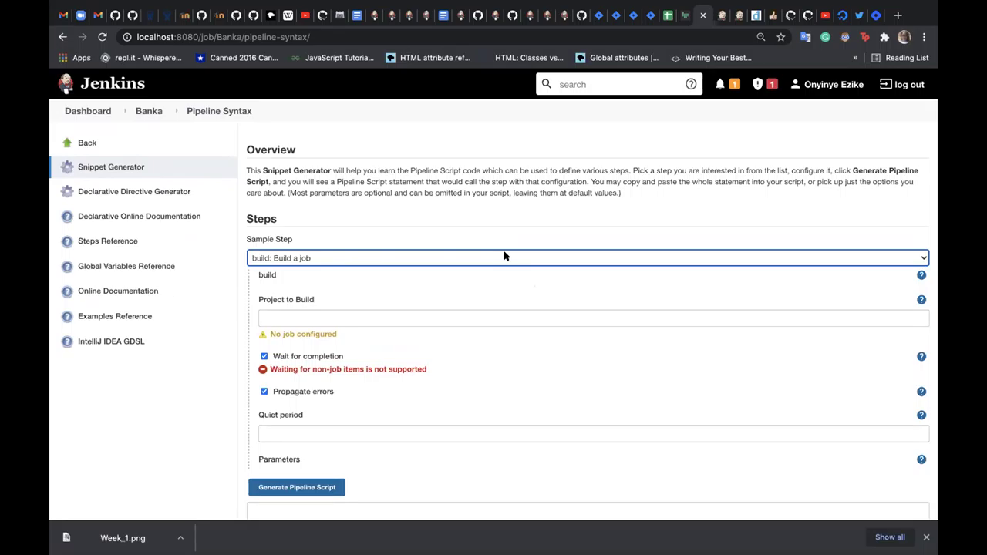
- Set Project to Build to /Banka, uncheck Wait for completion, and generate the snippet
{"action": "left_click", "coordinate": [485, 314]}
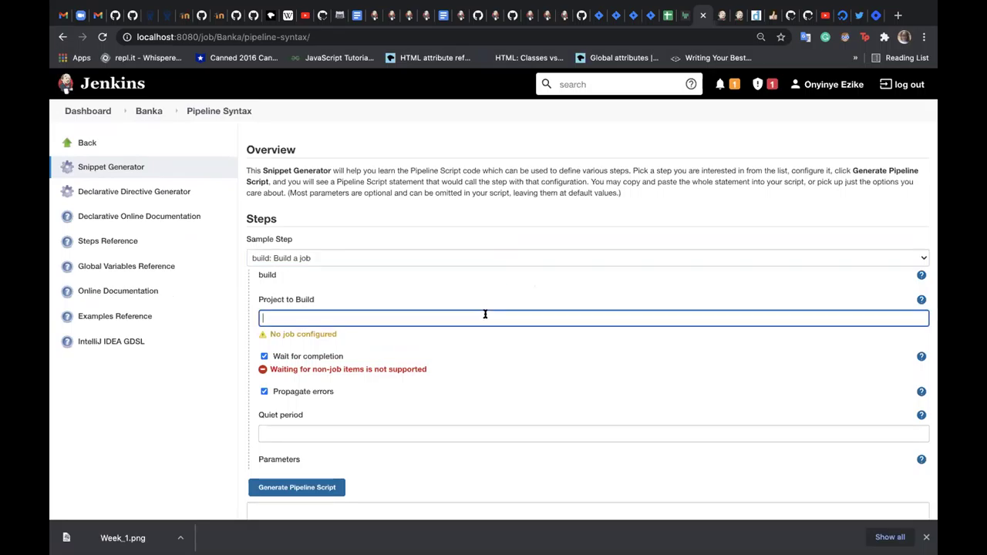
{"action": "type", "text": "/Banka"}
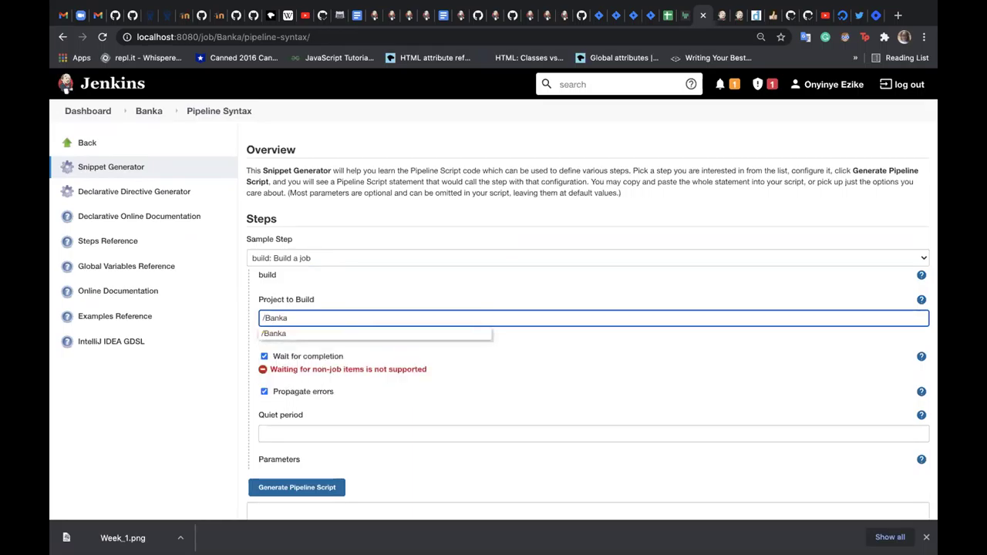
{"action": "left_click", "coordinate": [477, 333]}
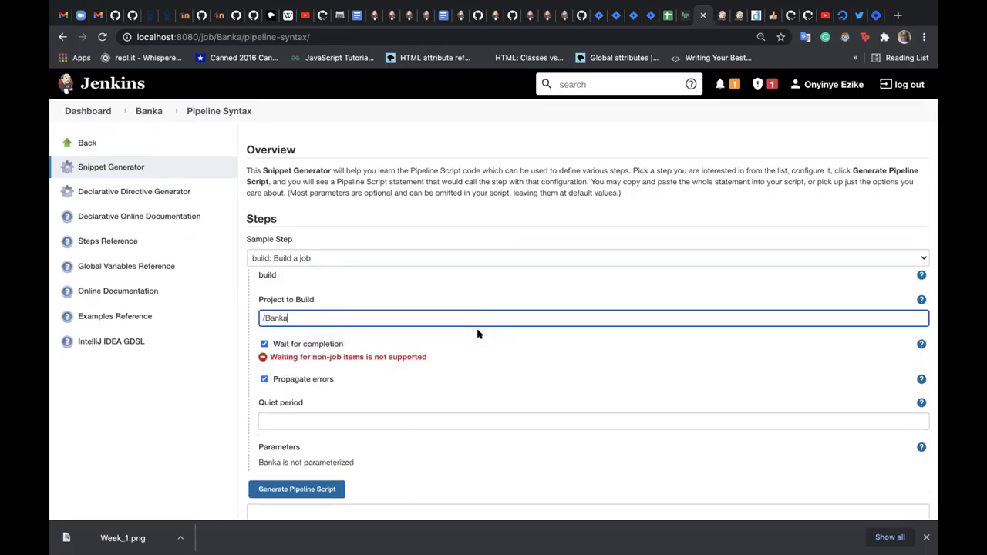
{"action": "left_click", "coordinate": [263, 344]}
{"action": "left_click", "coordinate": [264, 344]}
{"action": "scroll", "coordinate": [501, 393], "scroll_direction": "down", "scroll_amount": 1}
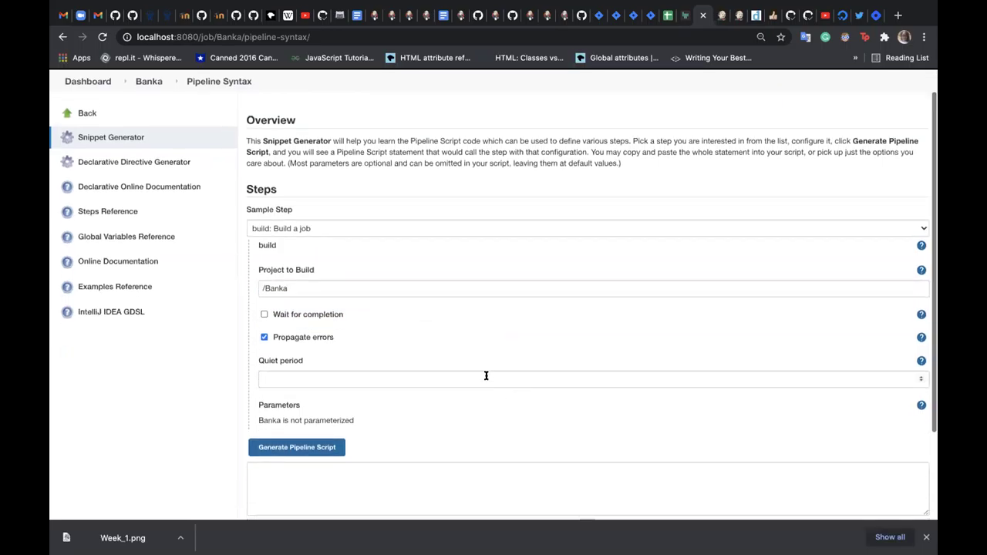
{"action": "left_click", "coordinate": [327, 447]}
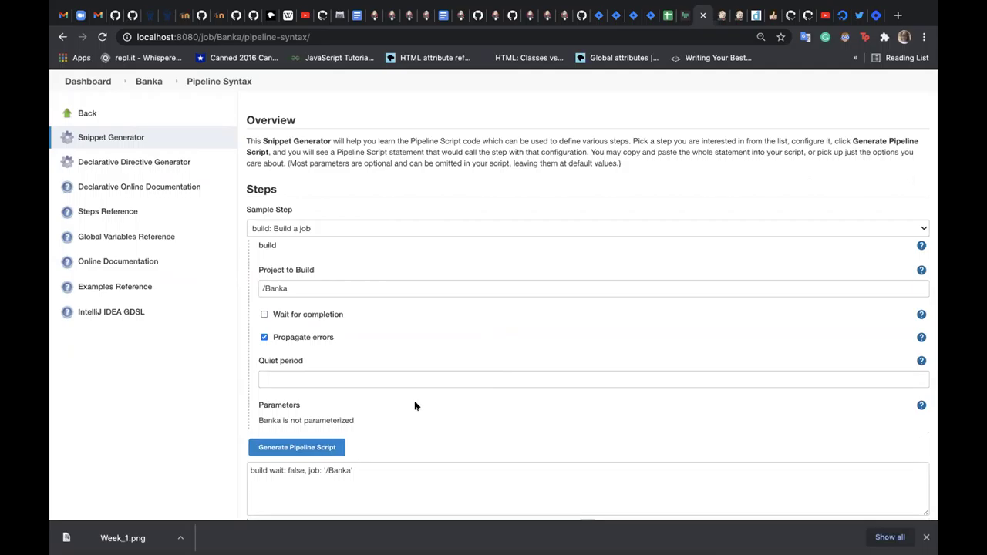
- Inspect the generated "build wait: false, job: '/Banka'" snippet text
{"action": "scroll", "coordinate": [432, 403], "scroll_direction": "down", "scroll_amount": 3}
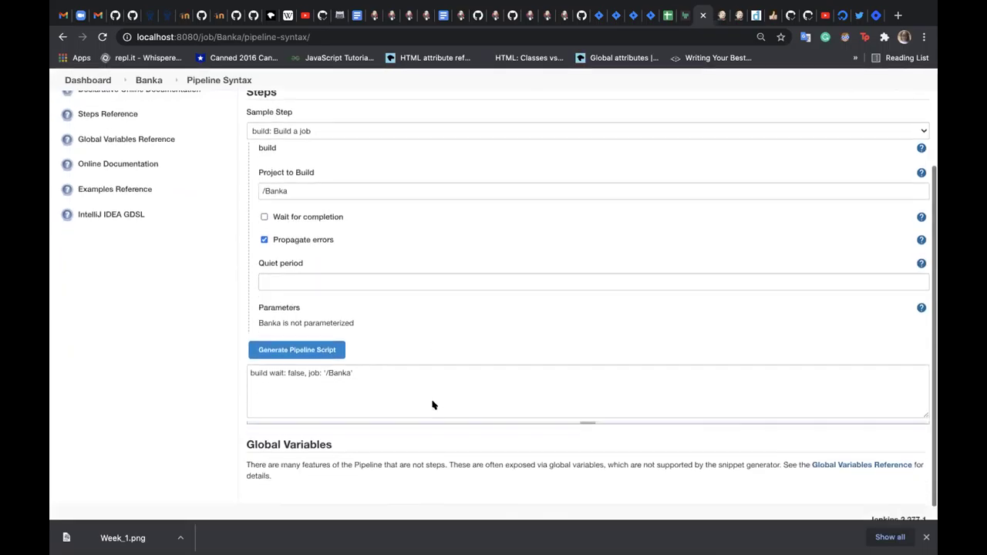
{"action": "scroll", "coordinate": [433, 401], "scroll_direction": "up", "scroll_amount": 1}
{"action": "scroll", "coordinate": [431, 400], "scroll_direction": "up", "scroll_amount": 2}
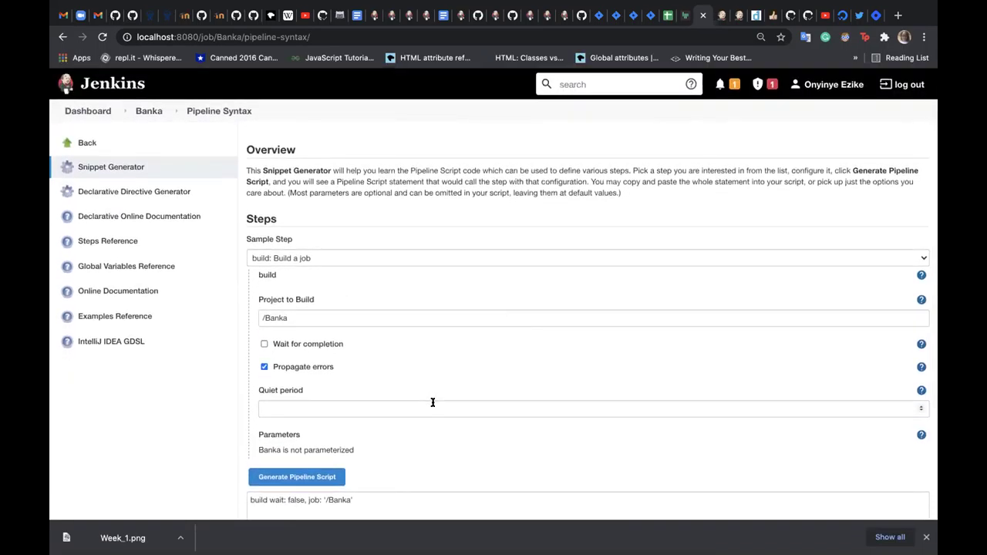
{"action": "scroll", "coordinate": [431, 403], "scroll_direction": "down", "scroll_amount": 2}
{"action": "left_click_drag", "start_coordinate": [360, 427], "coordinate": [302, 424]}
{"action": "left_click", "coordinate": [301, 424]}
{"action": "left_click", "coordinate": [491, 385]}
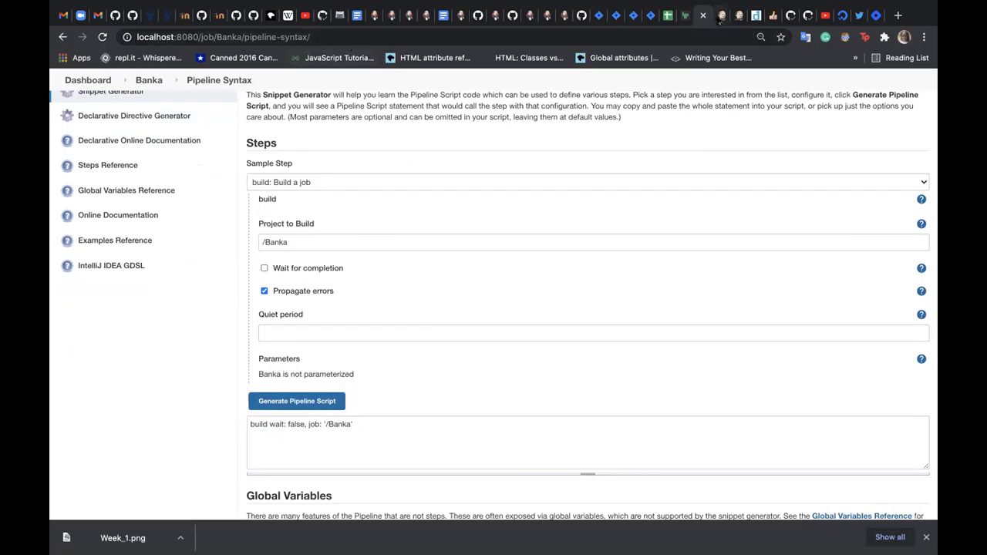
{"action": "left_click", "coordinate": [719, 22]}
- Reload and scroll through the Steps Reference documentation page
{"action": "left_click", "coordinate": [736, 17]}
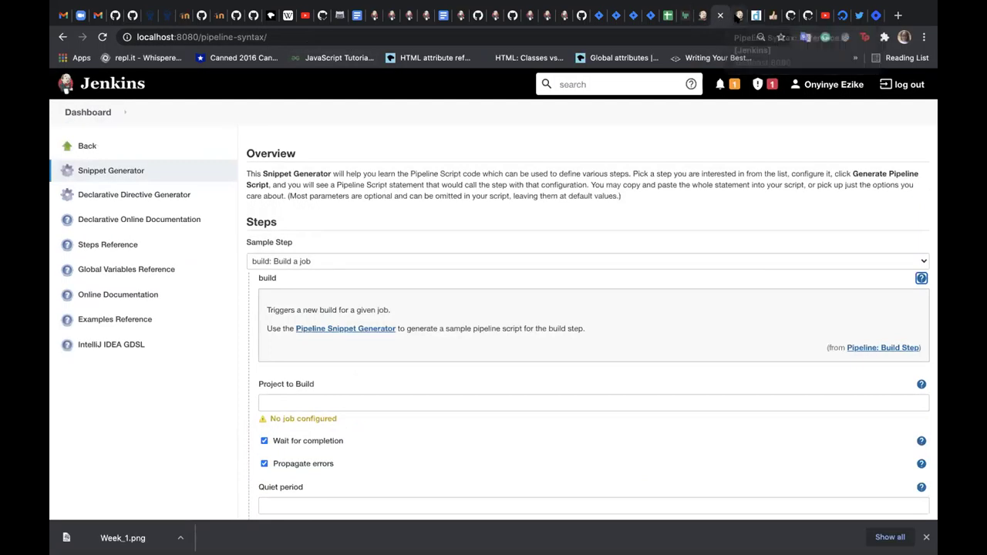
{"action": "scroll", "coordinate": [516, 87], "scroll_direction": "up", "scroll_amount": 8}
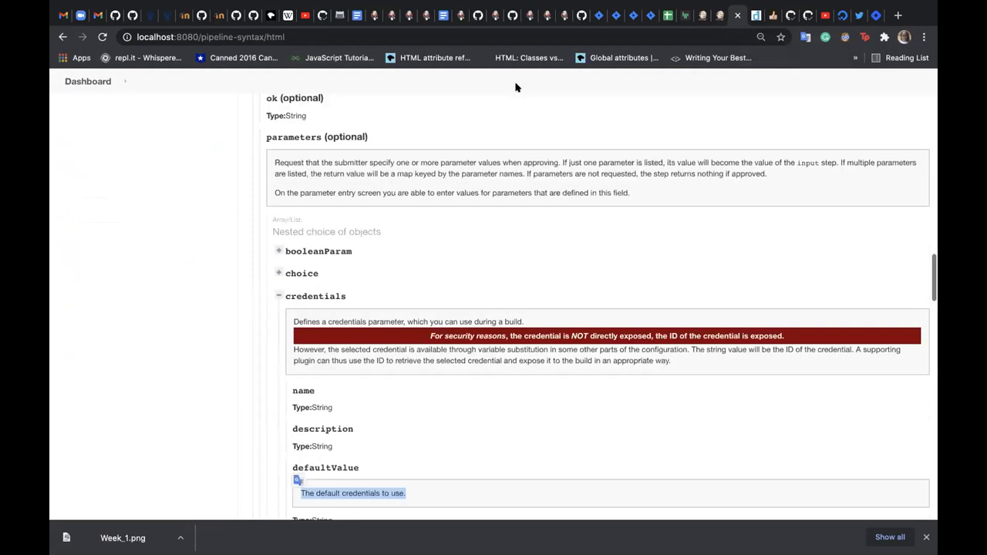
{"action": "scroll", "coordinate": [515, 87], "scroll_direction": "up", "scroll_amount": 15}
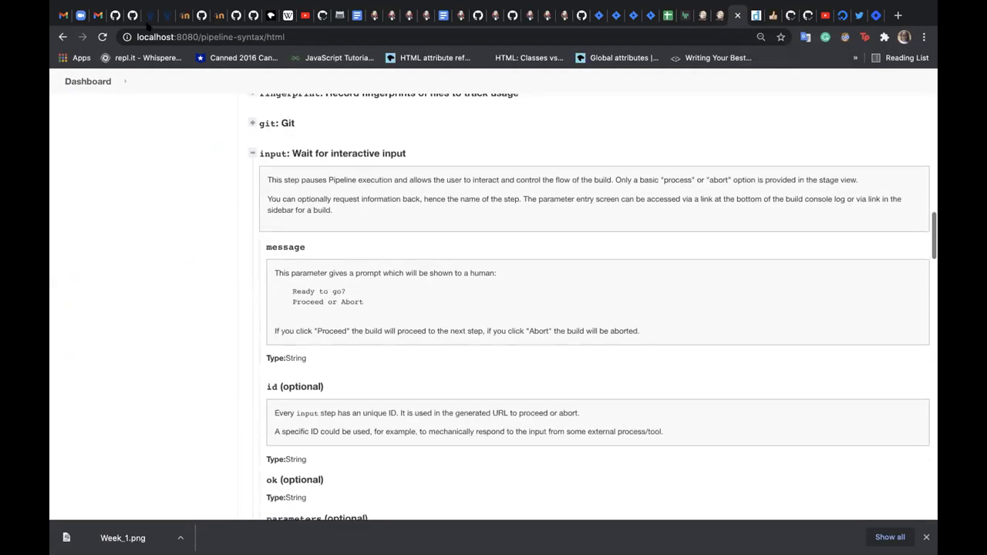
{"action": "left_click", "coordinate": [101, 35]}
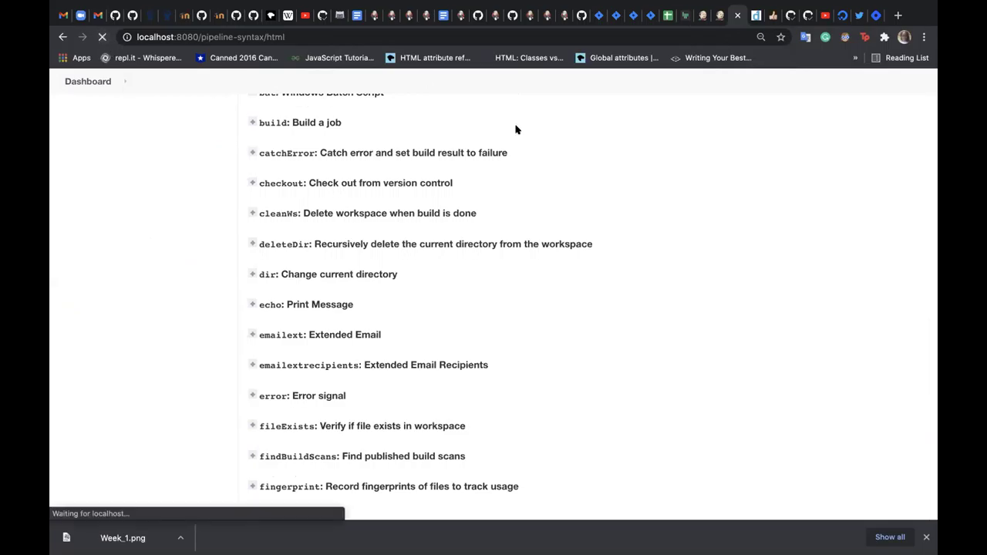
{"action": "scroll", "coordinate": [555, 178], "scroll_direction": "down", "scroll_amount": 4}
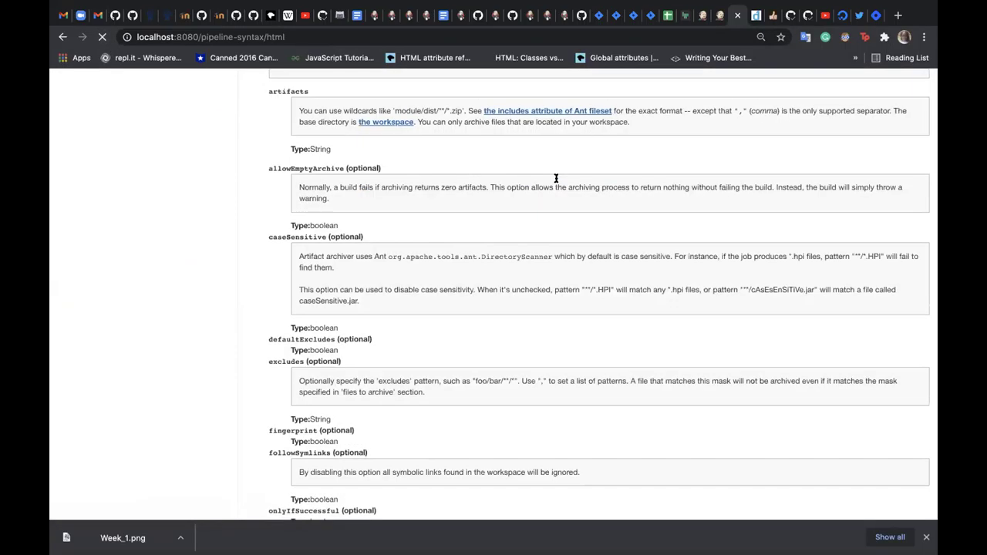
{"action": "scroll", "coordinate": [556, 178], "scroll_direction": "up", "scroll_amount": 10}
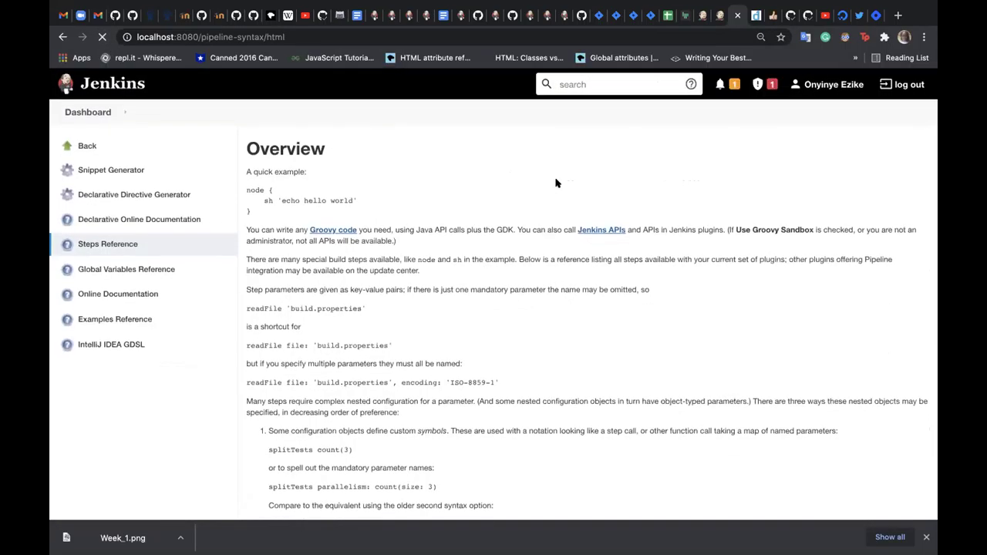
{"action": "scroll", "coordinate": [559, 183], "scroll_direction": "down", "scroll_amount": 20}
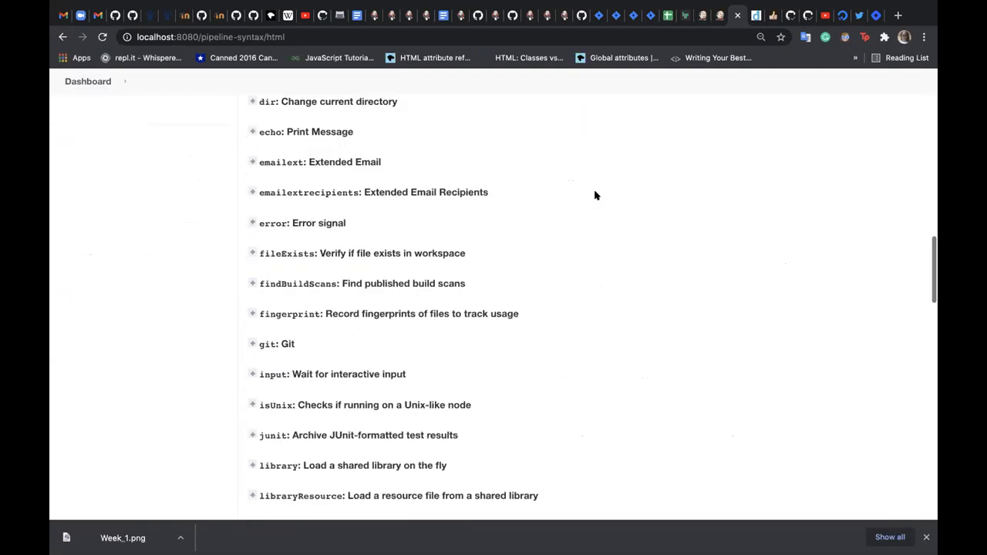
{"action": "scroll", "coordinate": [595, 194], "scroll_direction": "up", "scroll_amount": 15}
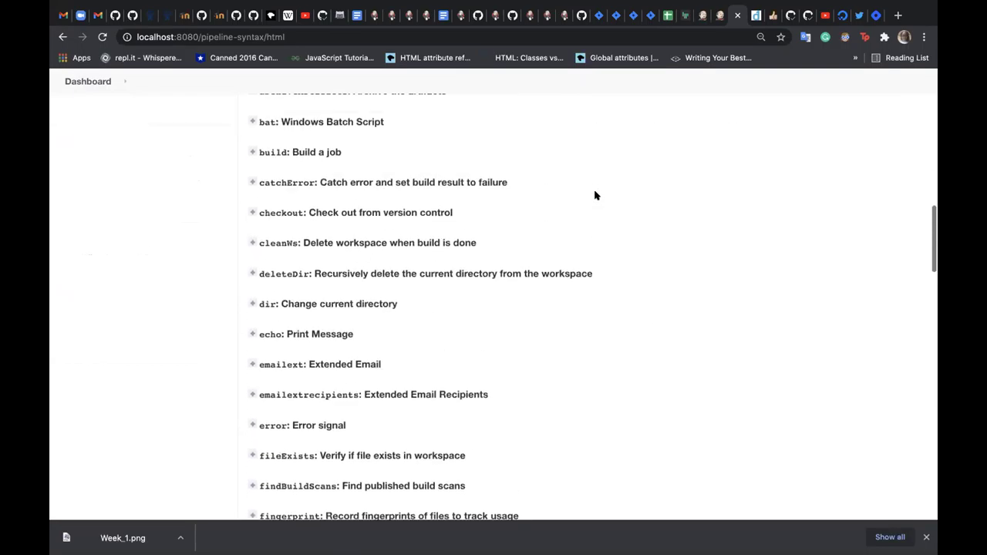
{"action": "scroll", "coordinate": [594, 193], "scroll_direction": "up", "scroll_amount": 1}
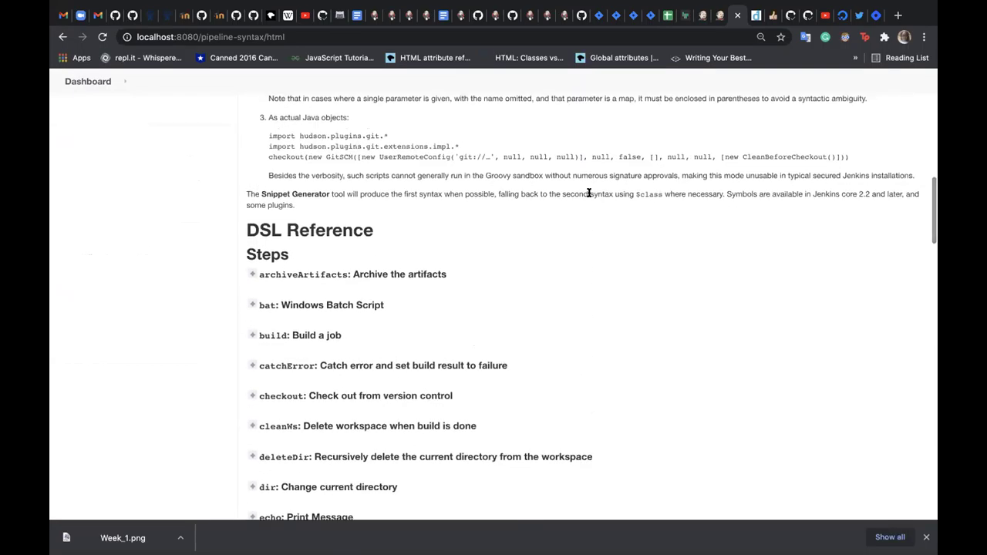
- Expand and collapse the build step's documentation, then return to the Snippet Generator
{"action": "left_click", "coordinate": [250, 336]}
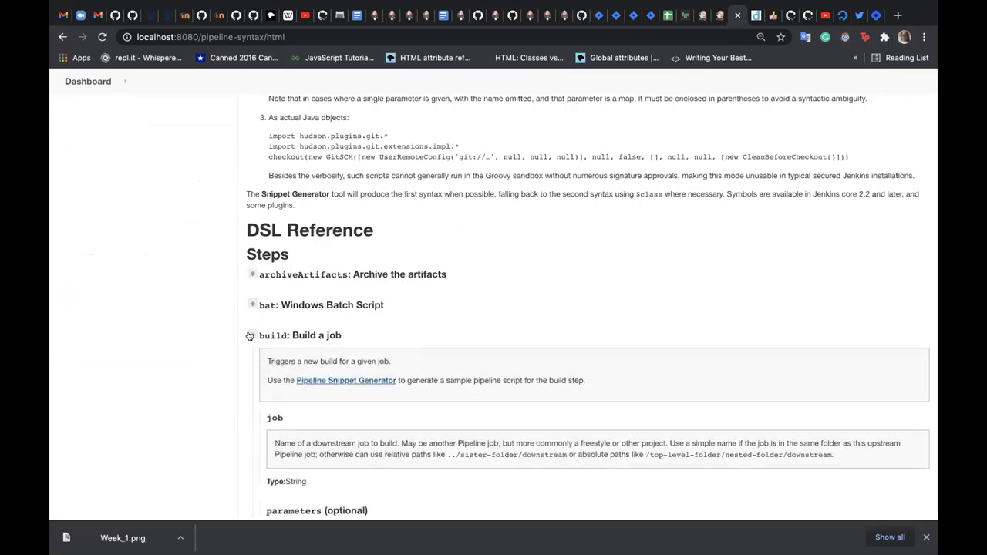
{"action": "left_click", "coordinate": [250, 337]}
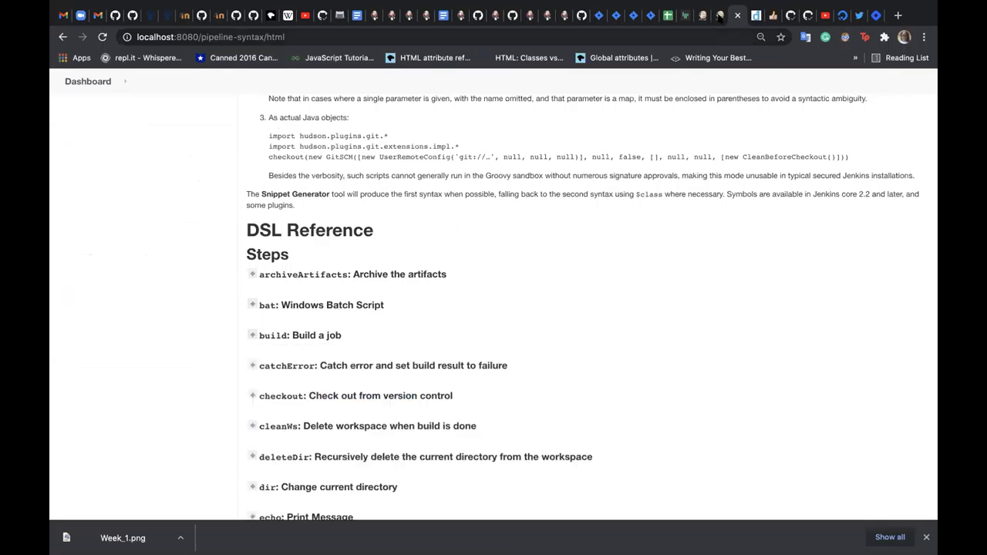
{"action": "key", "text": "ctrl+shift+Tab"}
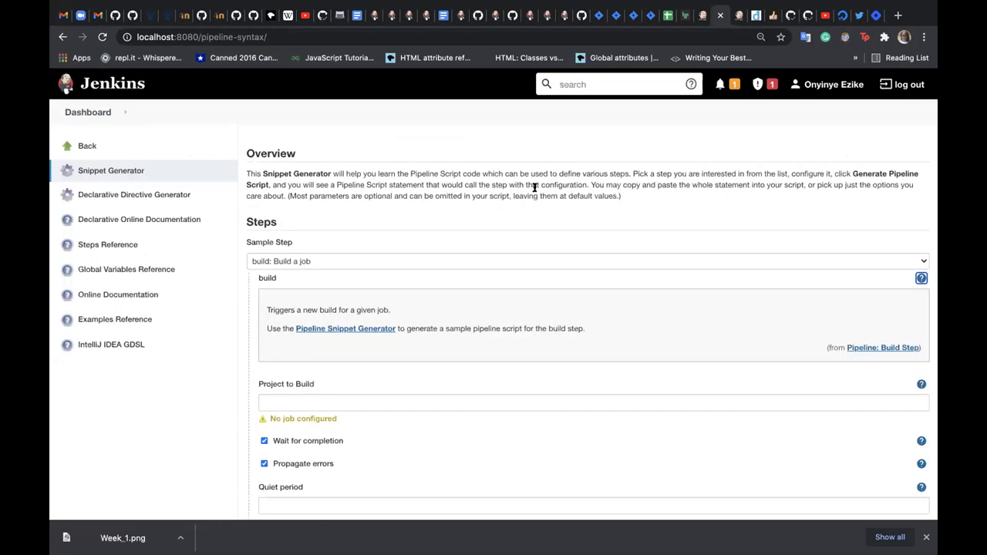
- Switch from the Snippet Generator to the pipeline-syntax DSL Reference page
{"action": "scroll", "coordinate": [535, 189], "scroll_direction": "down", "scroll_amount": 2}
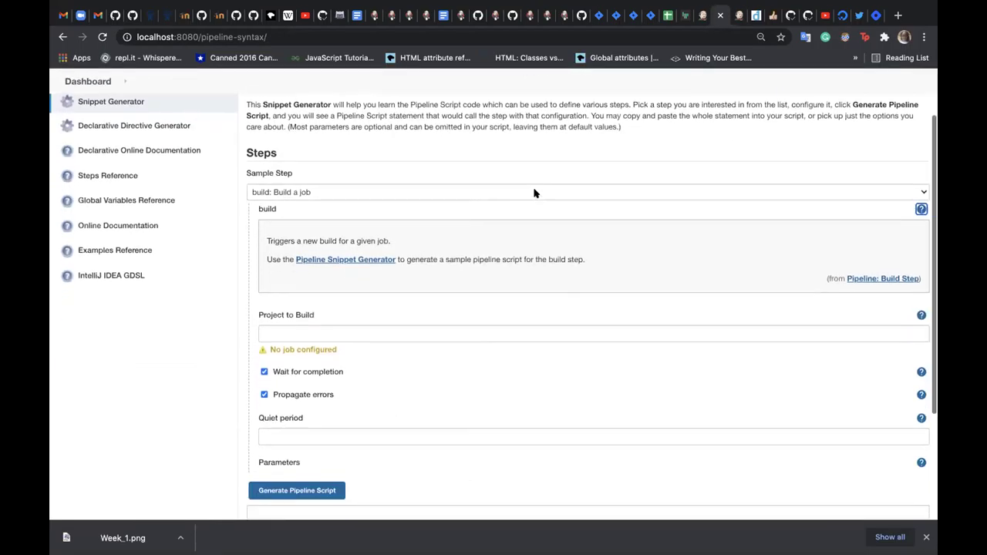
{"action": "scroll", "coordinate": [534, 193], "scroll_direction": "up", "scroll_amount": 1}
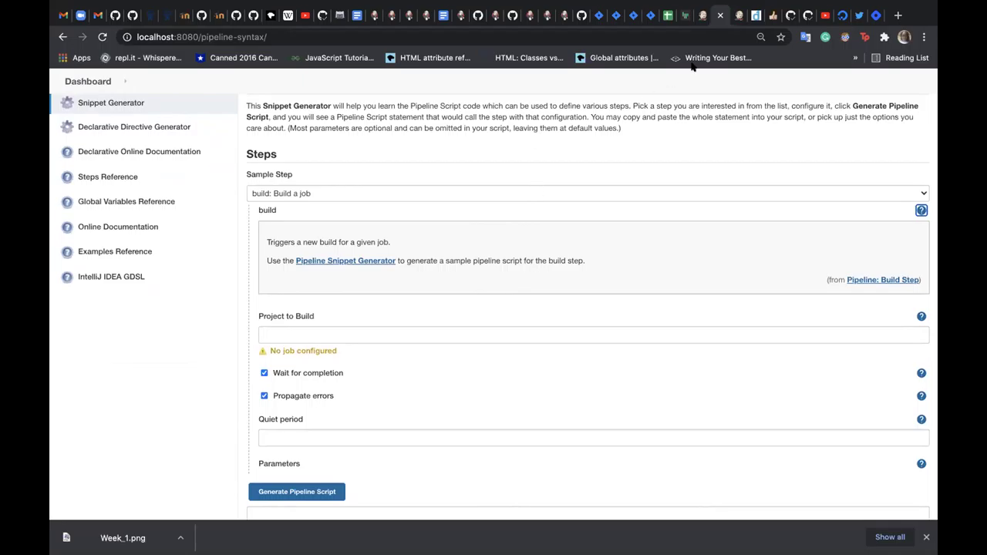
{"action": "left_click", "coordinate": [738, 19]}
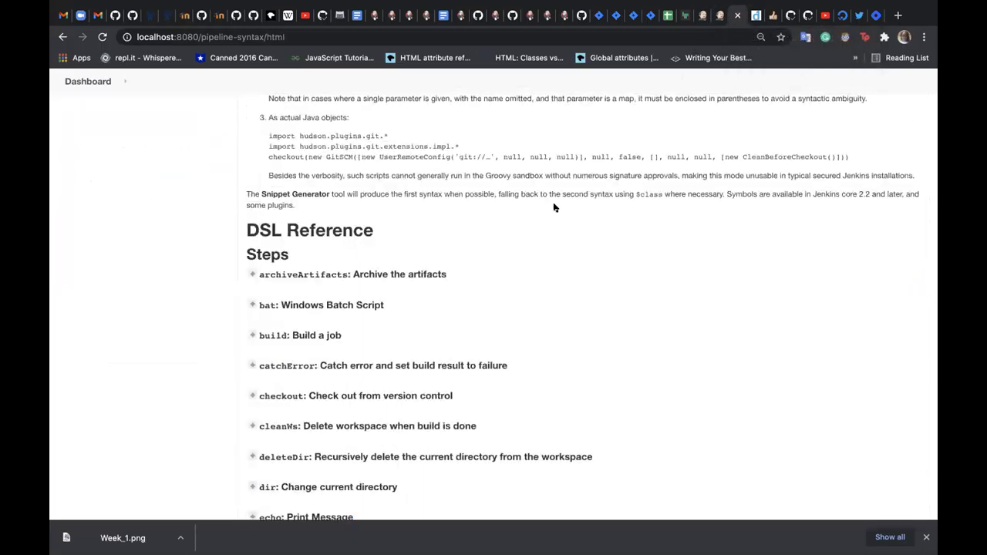
{"action": "mouse_move", "coordinate": [668, 5]}
{"action": "scroll", "coordinate": [455, 316], "scroll_direction": "down", "scroll_amount": 1}
{"action": "scroll", "coordinate": [456, 315], "scroll_direction": "down", "scroll_amount": 2}
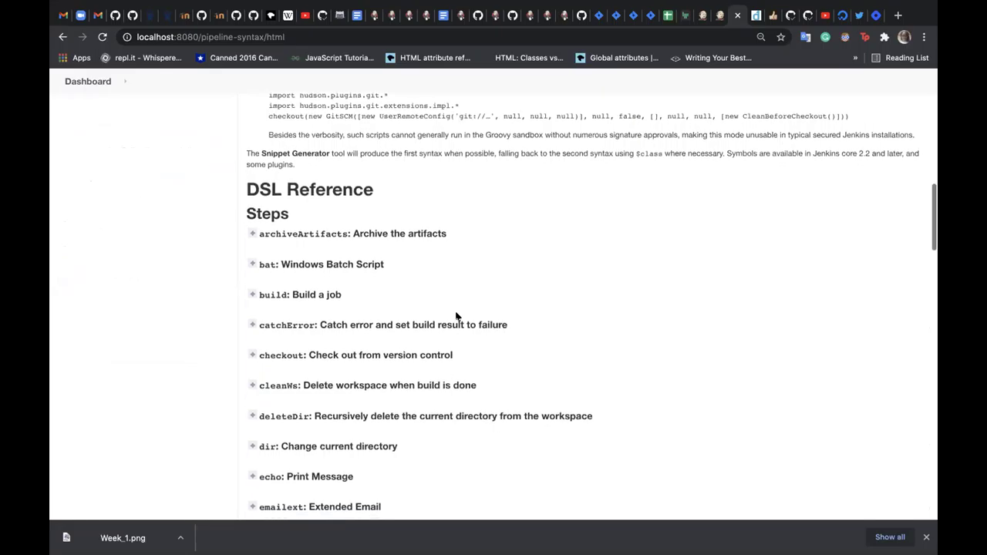
{"action": "scroll", "coordinate": [456, 315], "scroll_direction": "down", "scroll_amount": 1}
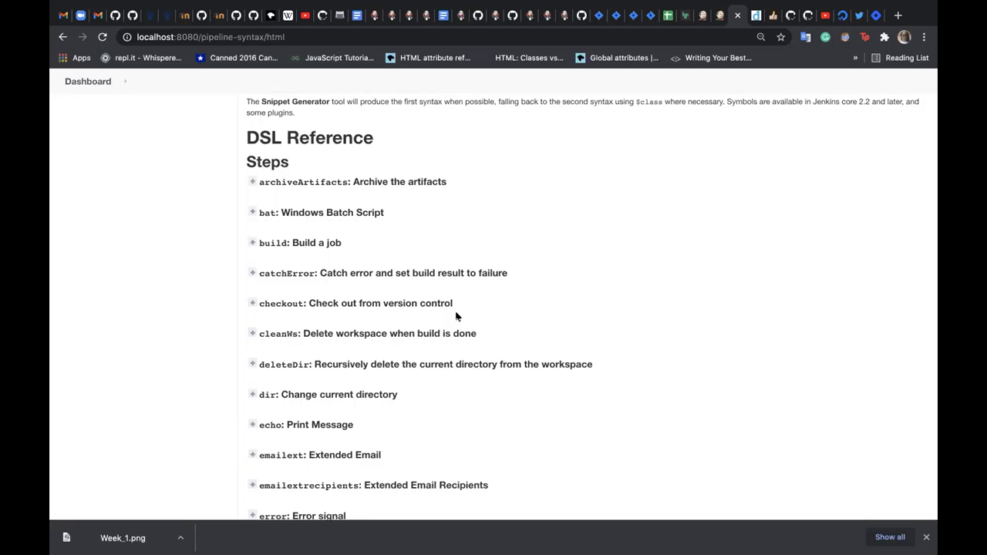
- Expand the 'build: Build a job' reference entry and inspect booleanParam's name and value fields
{"action": "left_click", "coordinate": [251, 241]}
{"action": "scroll", "coordinate": [304, 283], "scroll_direction": "down", "scroll_amount": 5}
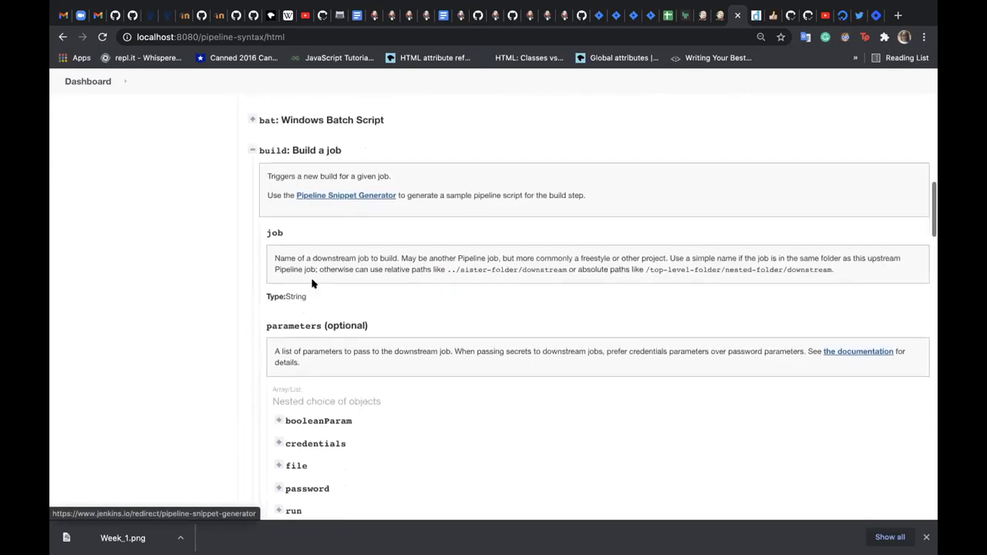
{"action": "scroll", "coordinate": [312, 283], "scroll_direction": "down", "scroll_amount": 1}
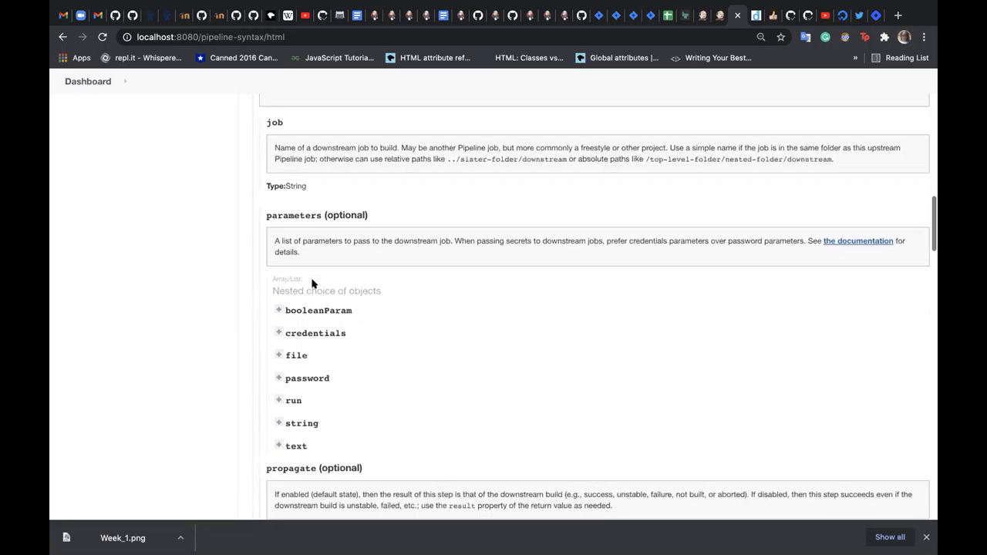
{"action": "left_click", "coordinate": [279, 310]}
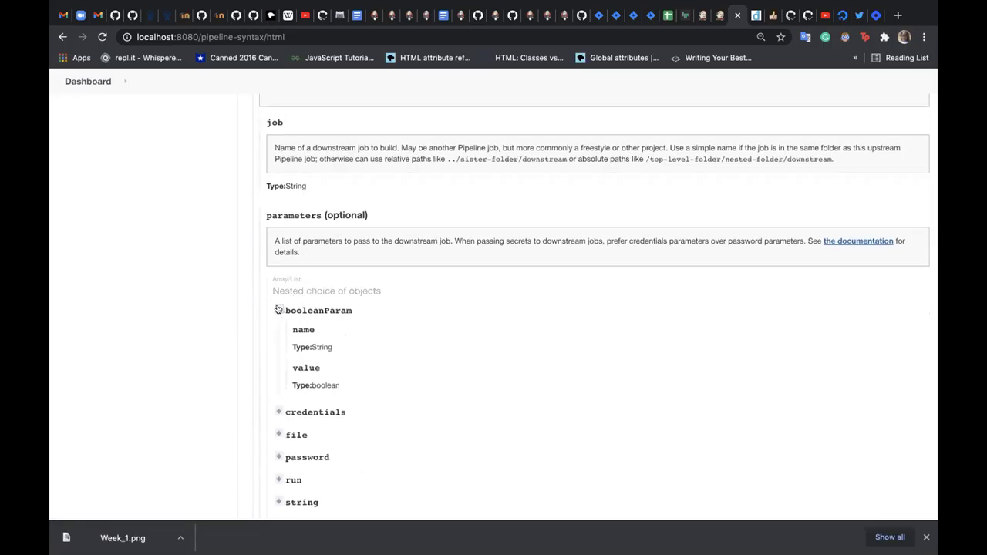
{"action": "left_click", "coordinate": [278, 309]}
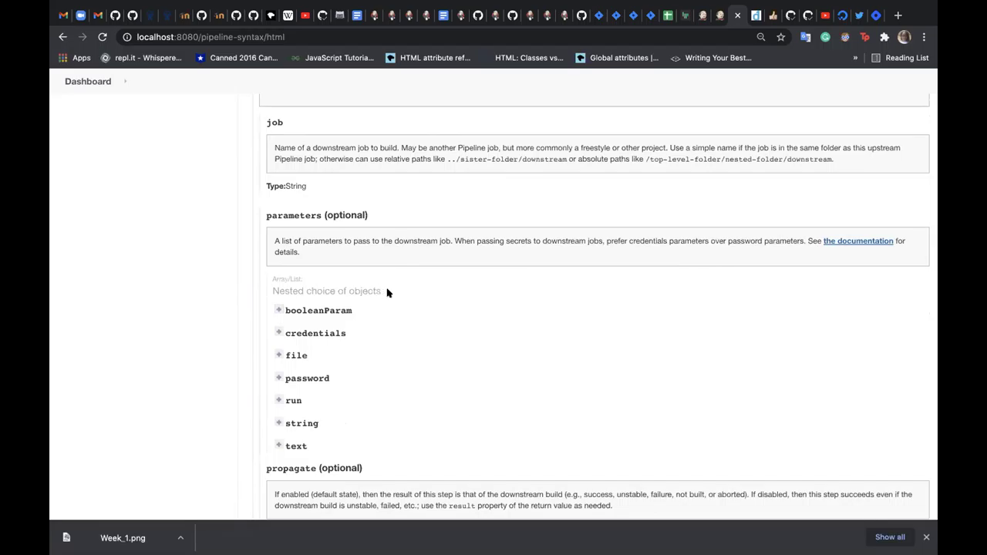
{"action": "triple_click", "coordinate": [264, 282]}
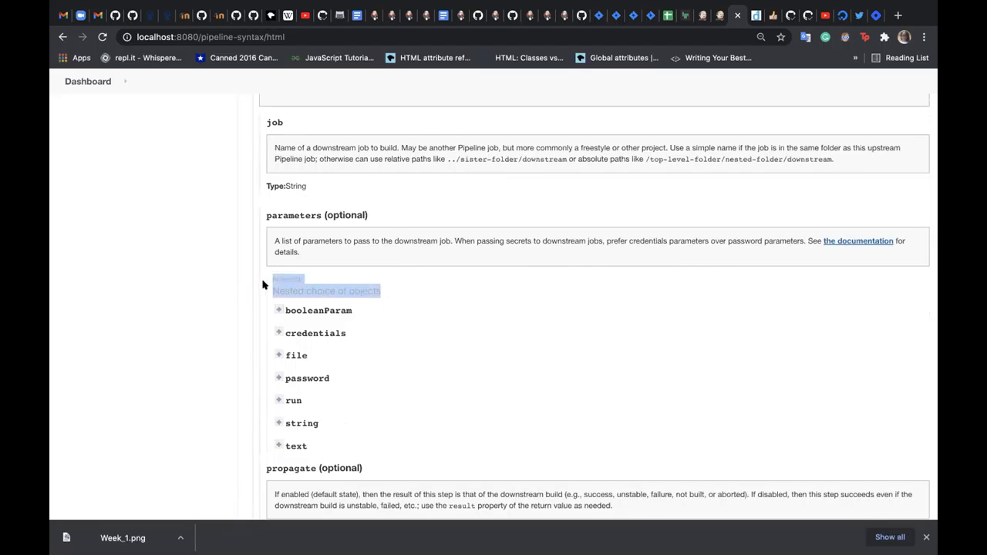
{"action": "left_click", "coordinate": [413, 305]}
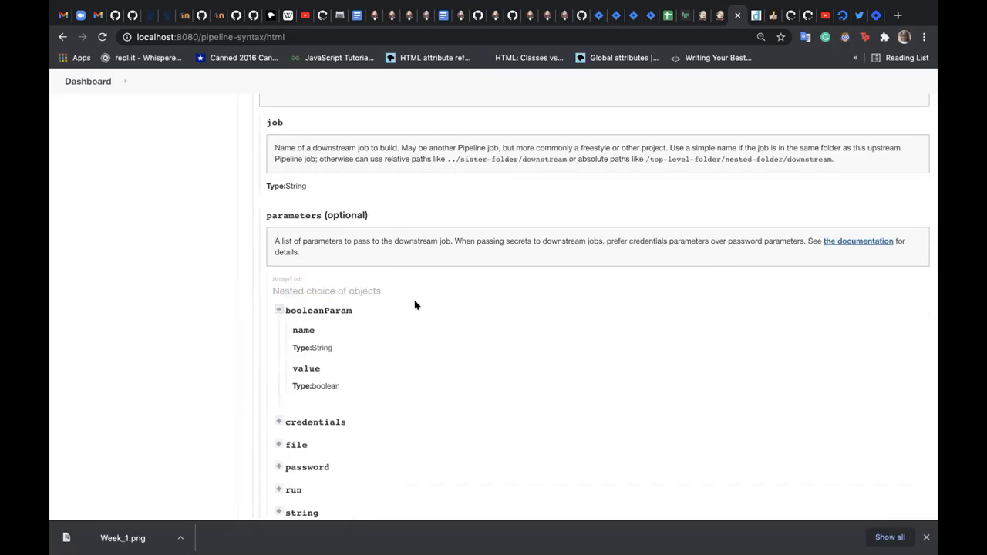
{"action": "scroll", "coordinate": [404, 292], "scroll_direction": "down", "scroll_amount": 1}
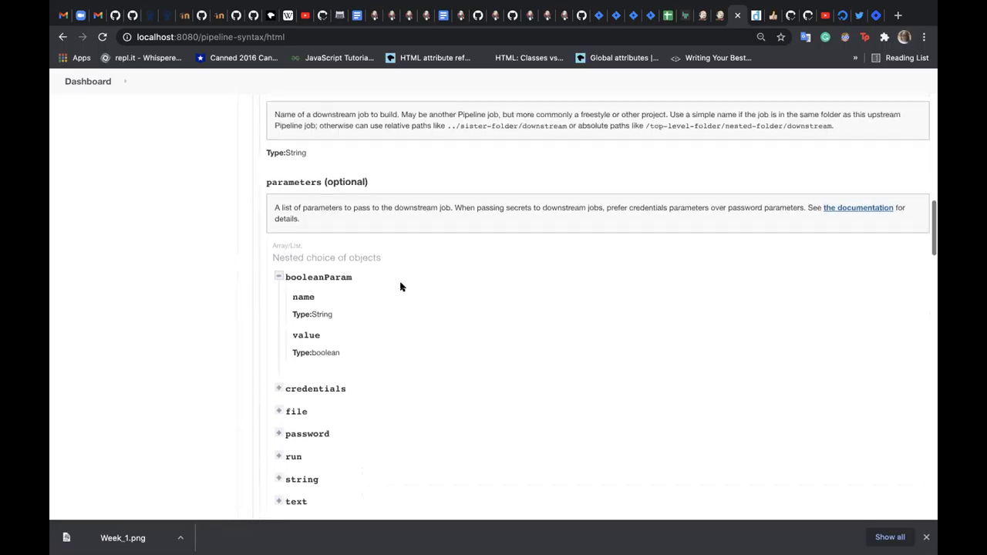
{"action": "left_click", "coordinate": [279, 278]}
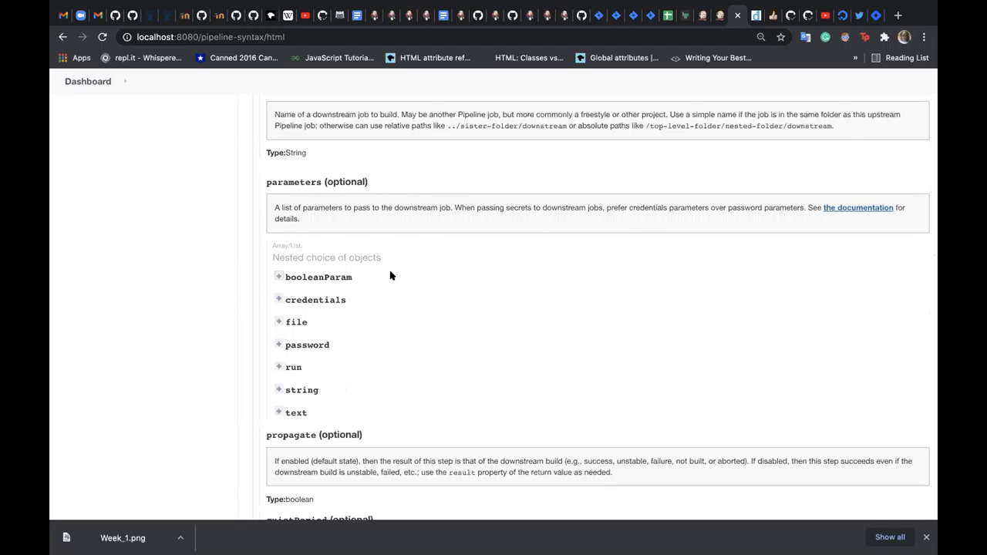
- Highlight the build step's job parameter, then reopen and close booleanParam's details
{"action": "scroll", "coordinate": [389, 276], "scroll_direction": "up", "scroll_amount": 1}
{"action": "scroll", "coordinate": [391, 273], "scroll_direction": "up", "scroll_amount": 3}
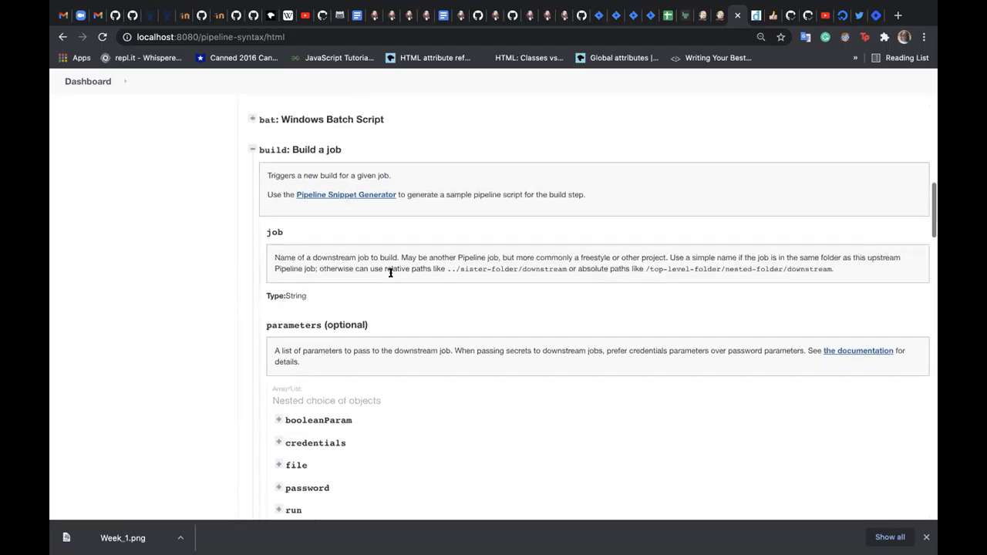
{"action": "scroll", "coordinate": [390, 272], "scroll_direction": "up", "scroll_amount": 1}
{"action": "double_click", "coordinate": [275, 247]}
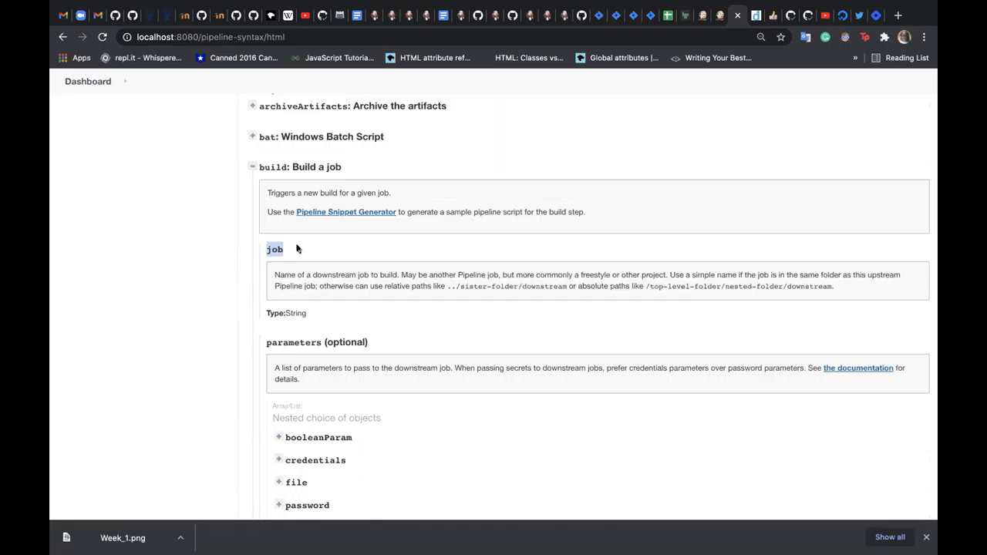
{"action": "scroll", "coordinate": [293, 255], "scroll_direction": "down", "scroll_amount": 5}
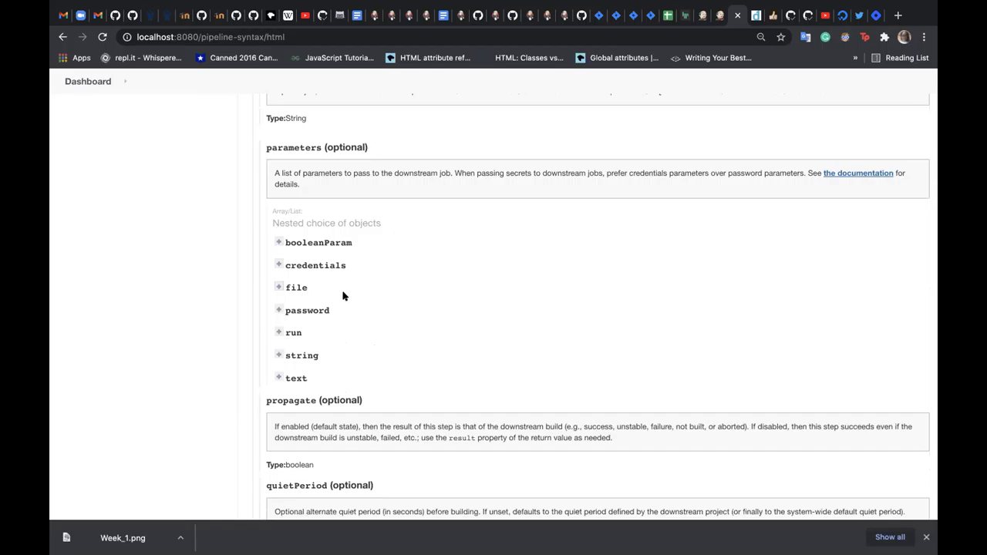
{"action": "left_click", "coordinate": [279, 241]}
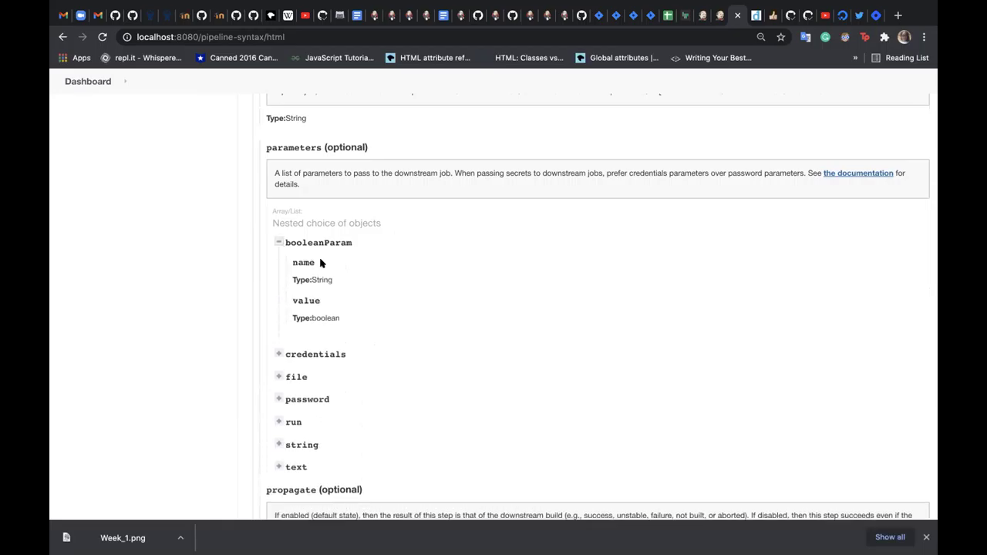
{"action": "left_click", "coordinate": [279, 242]}
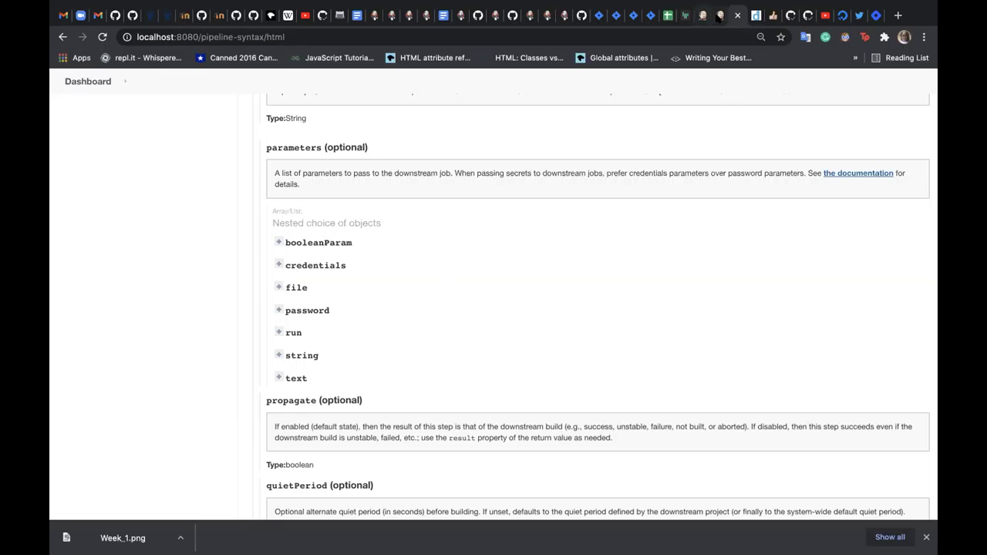
- Return to the Snippet Generator with 'build: Build a job' as the sample step
{"action": "left_click", "coordinate": [718, 16]}
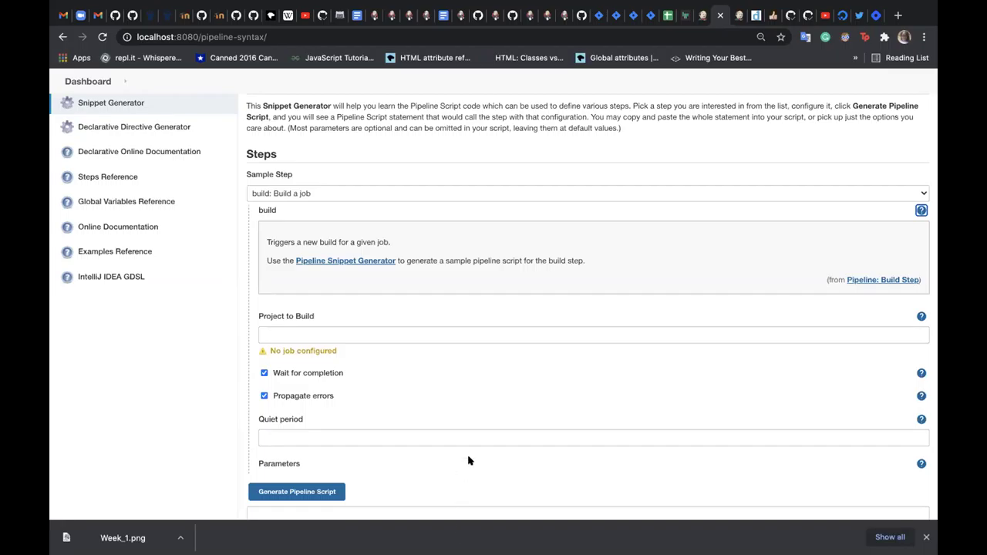
{"action": "scroll", "coordinate": [515, 394], "scroll_direction": "down", "scroll_amount": 5}
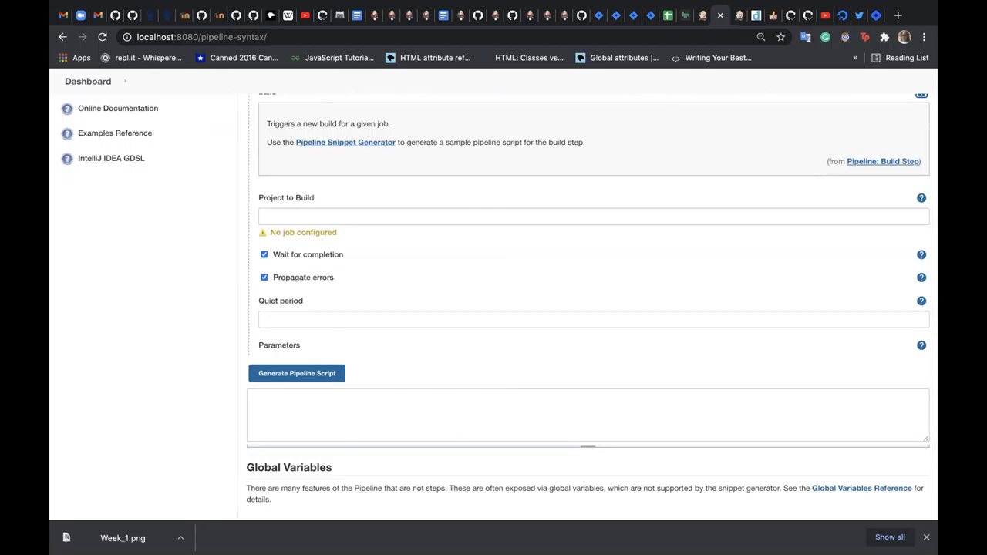
{"action": "scroll", "coordinate": [497, 363], "scroll_direction": "up", "scroll_amount": 4}
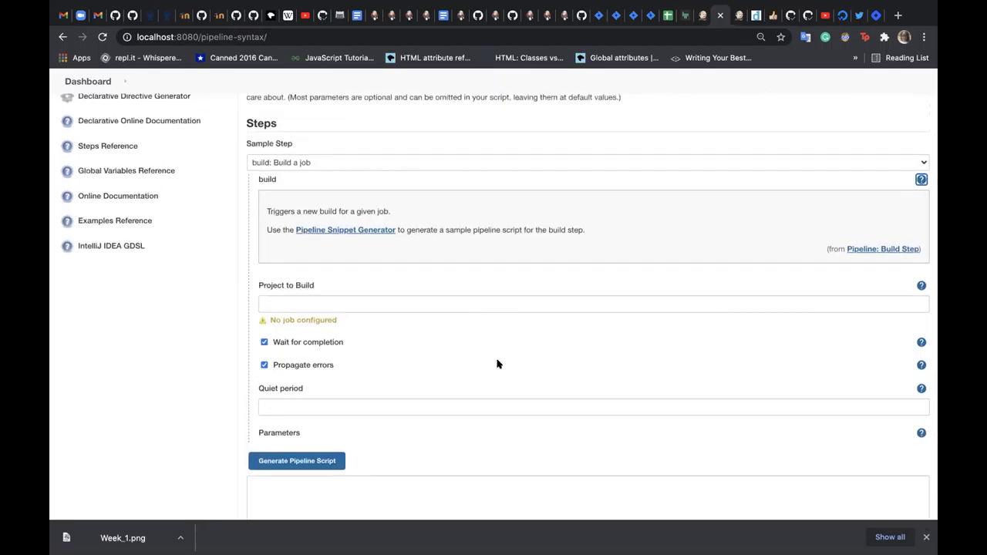